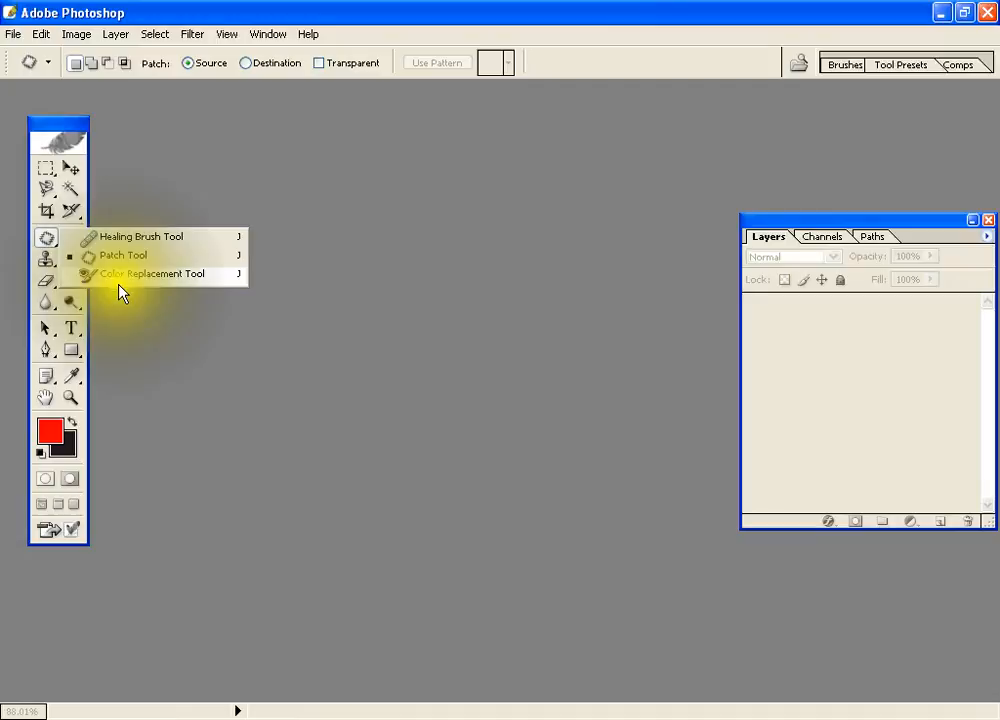
Pick the Color Replacement tool and open kajal-hires-chennai-shopping-mall11 from the wallpapers folder in a maximised window
click(120, 280)
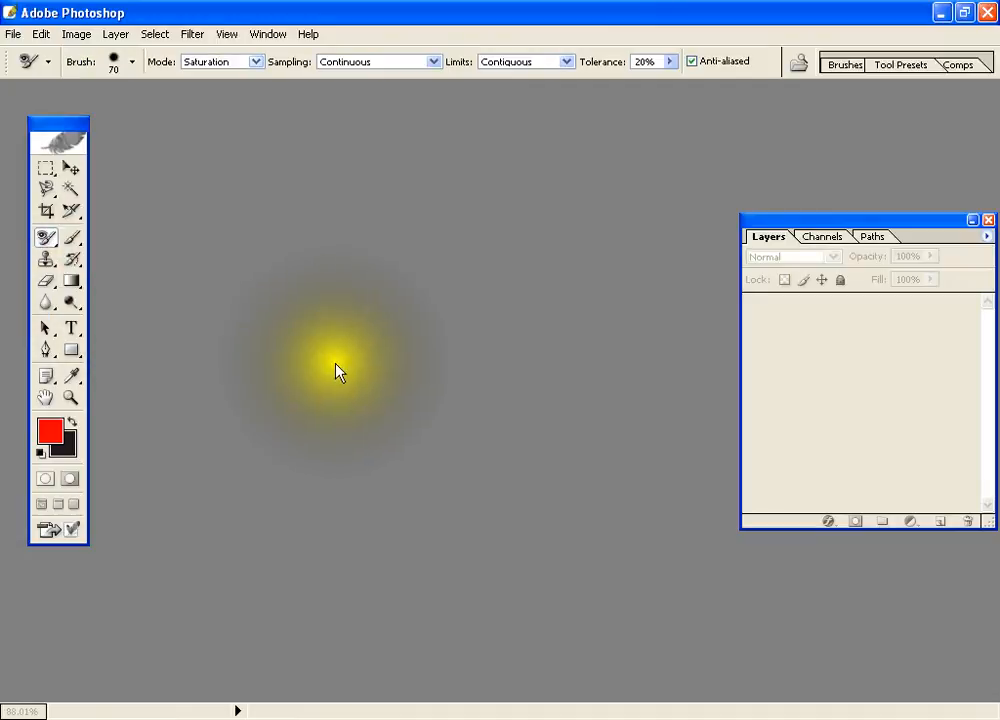
click(17, 36)
click(32, 70)
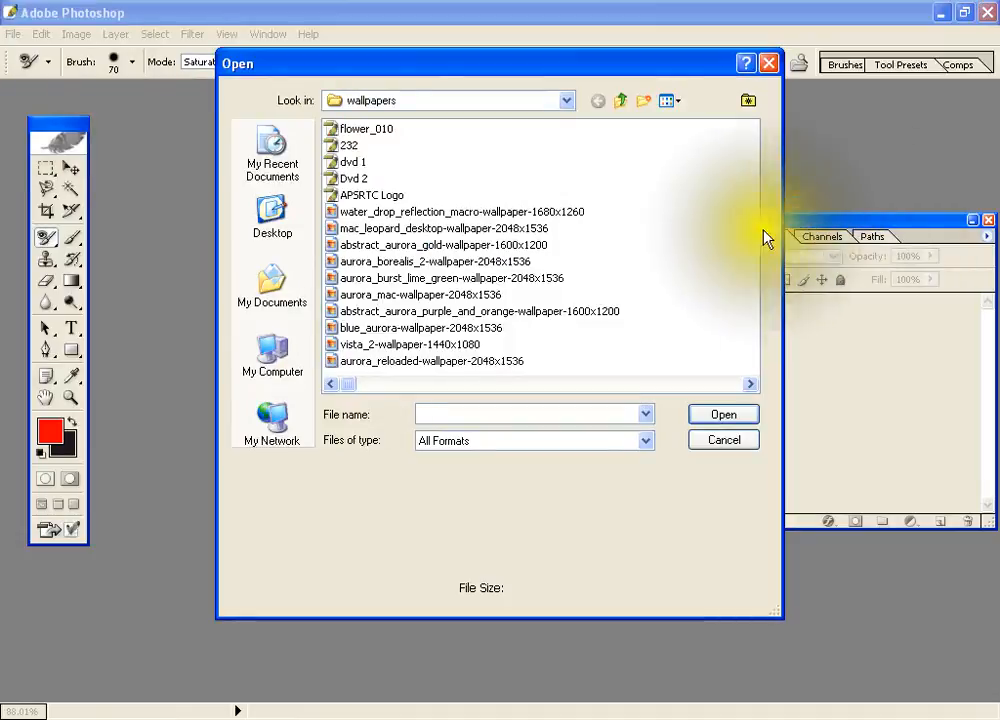
click(680, 99)
click(688, 126)
scroll(705, 235, down, 5)
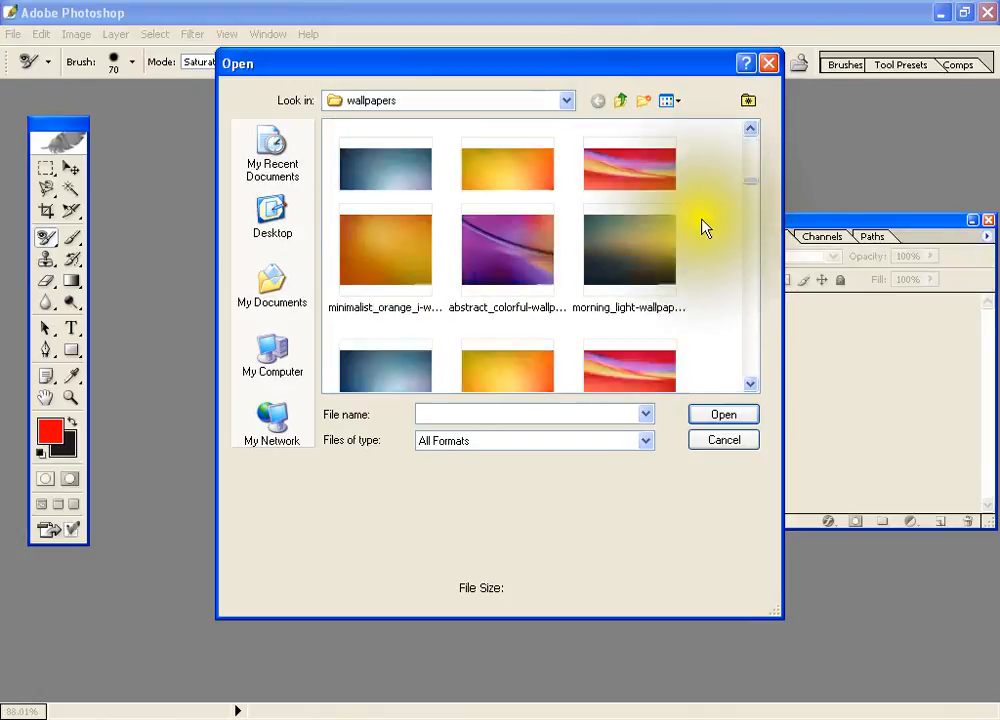
scroll(715, 247, down, 10)
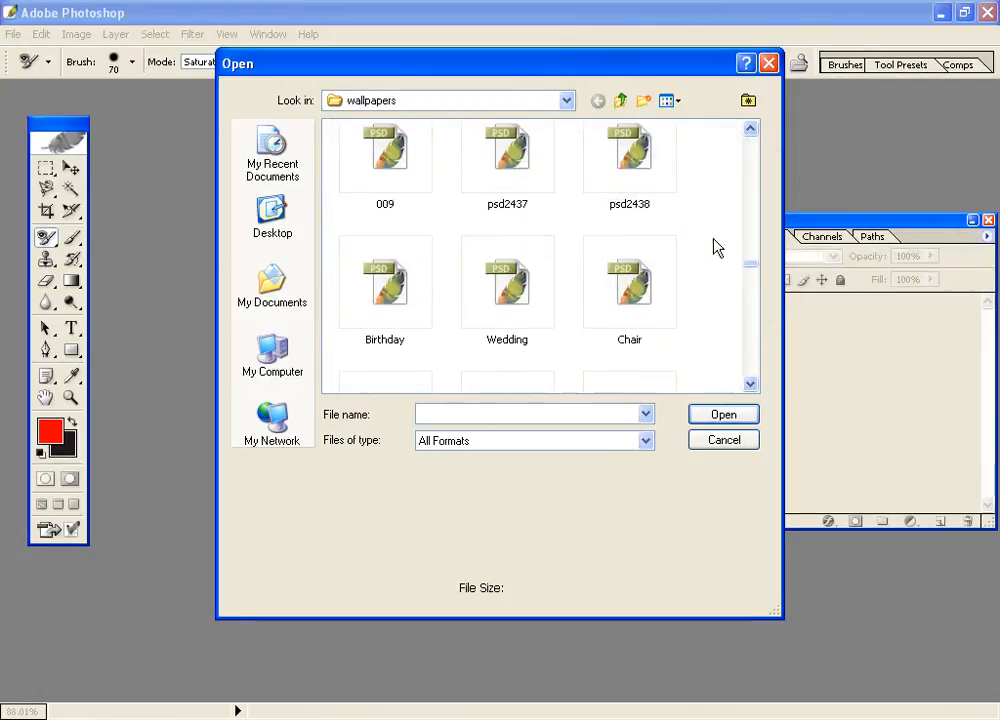
scroll(715, 247, down, 9)
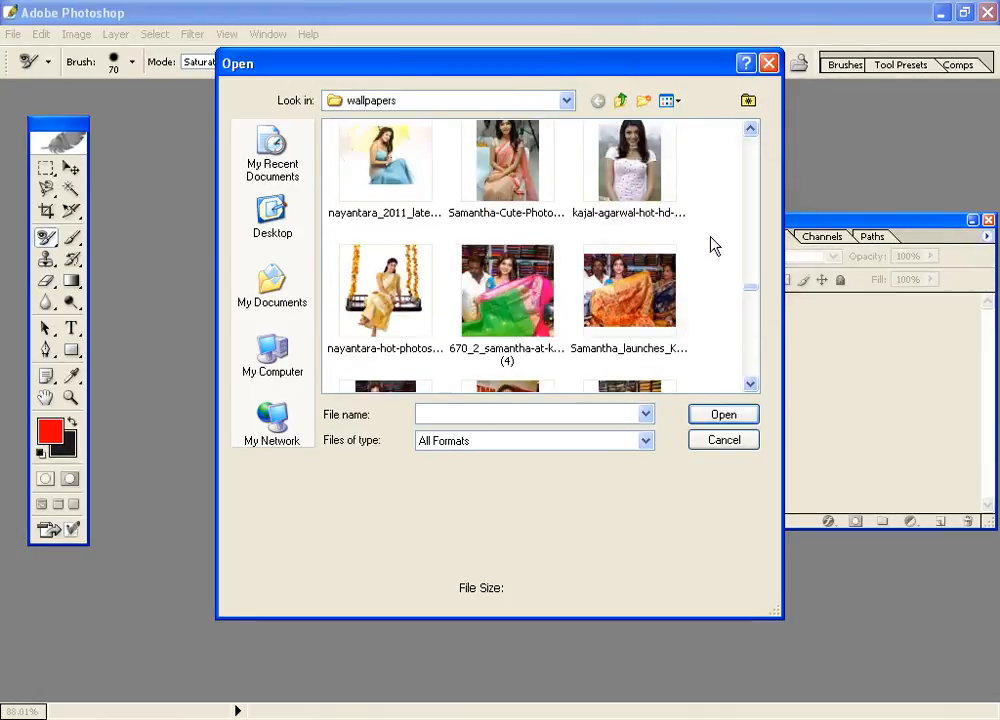
click(516, 232)
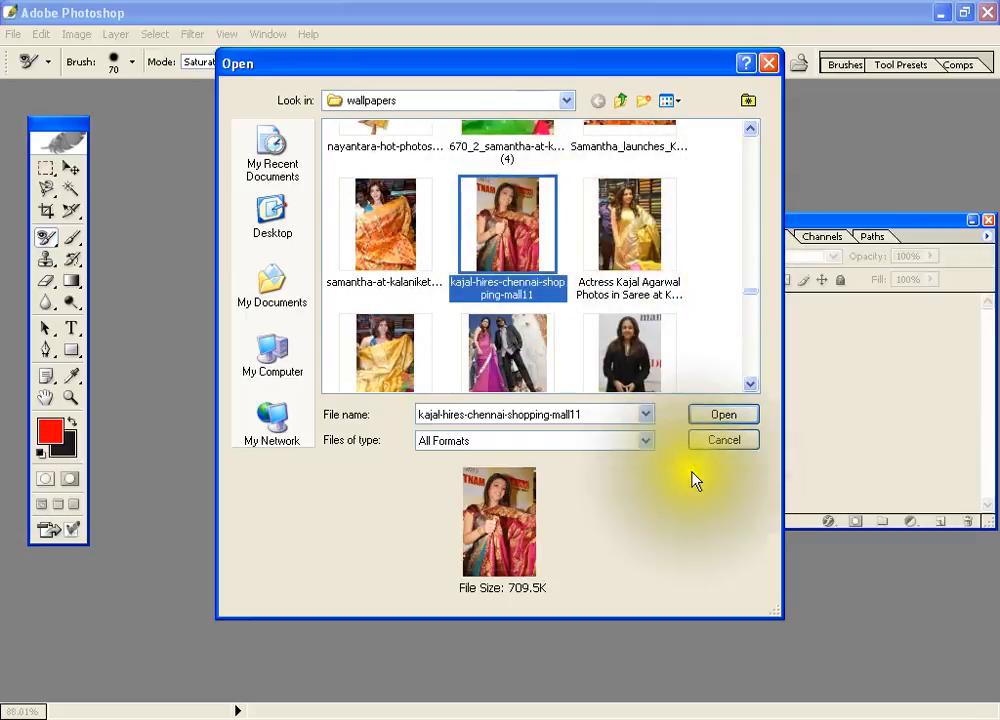
click(720, 416)
click(276, 99)
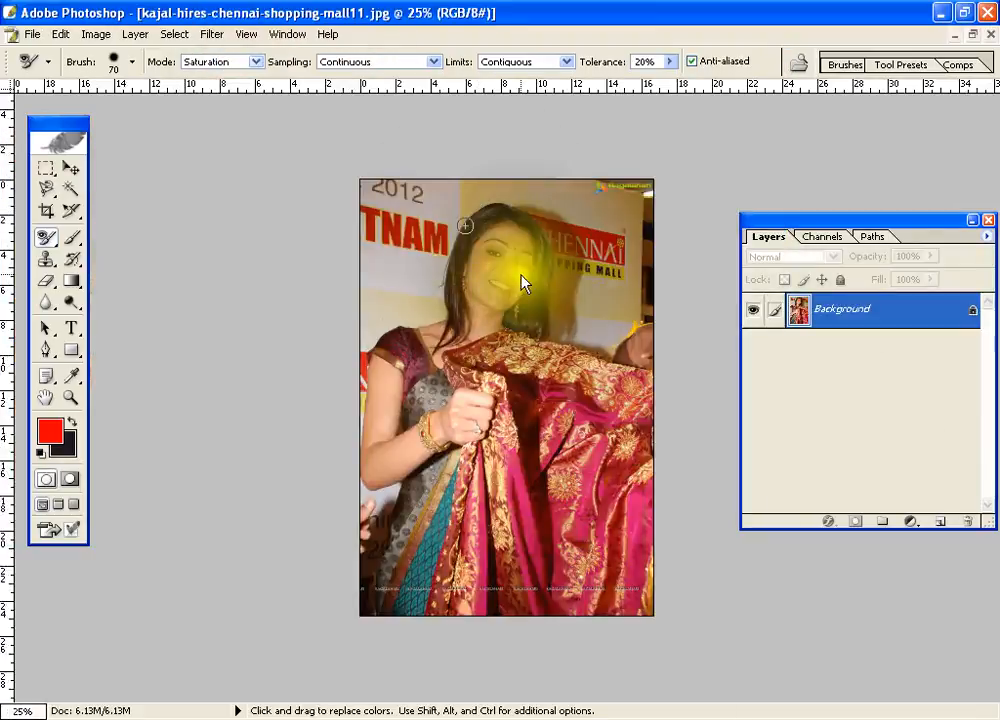
Brush over the skin of the woman's face with the red foreground colour in Saturation mode
drag(364, 182, 513, 352)
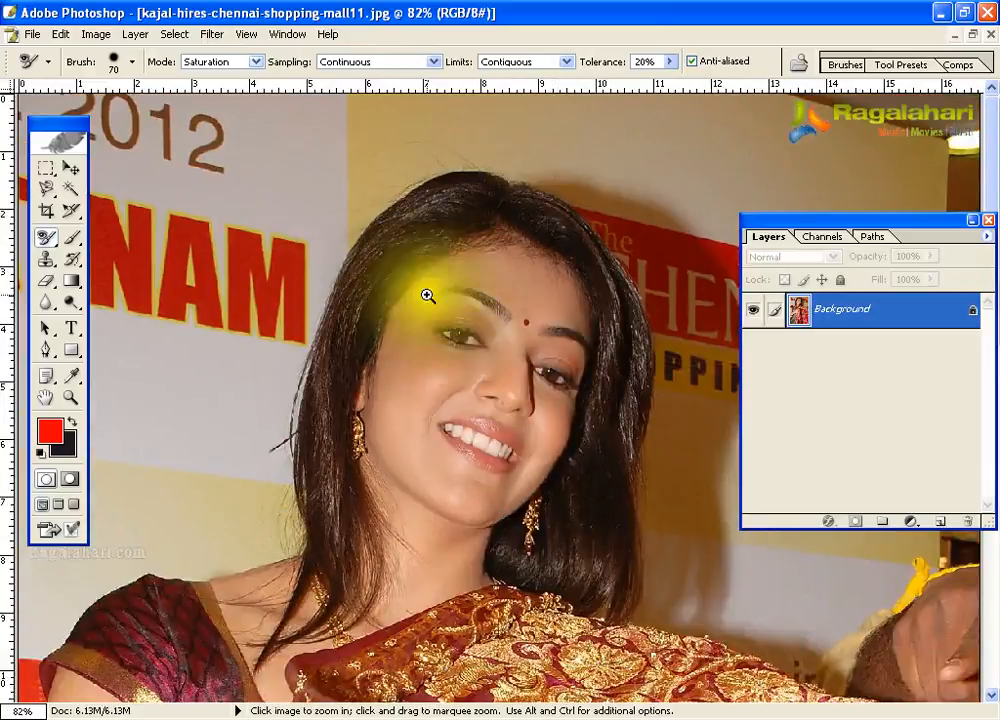
drag(337, 190, 674, 541)
mouse_move(520, 446)
mouse_down()
mouse_move(572, 440)
mouse_move(518, 384)
mouse_up()
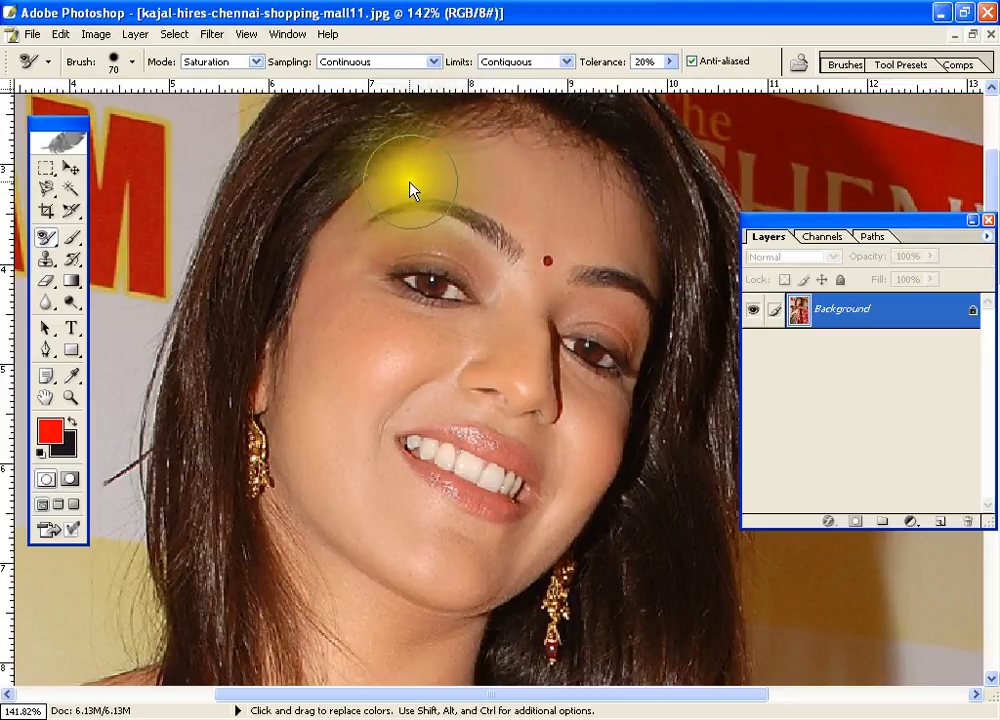
mouse_move(410, 188)
mouse_down()
mouse_move(531, 186)
mouse_move(571, 205)
mouse_move(519, 181)
mouse_move(617, 250)
mouse_move(552, 180)
mouse_move(586, 207)
mouse_move(373, 231)
mouse_move(357, 295)
mouse_move(435, 213)
mouse_move(305, 348)
mouse_move(440, 227)
mouse_move(327, 411)
mouse_move(454, 284)
mouse_move(465, 383)
mouse_move(581, 308)
mouse_up()
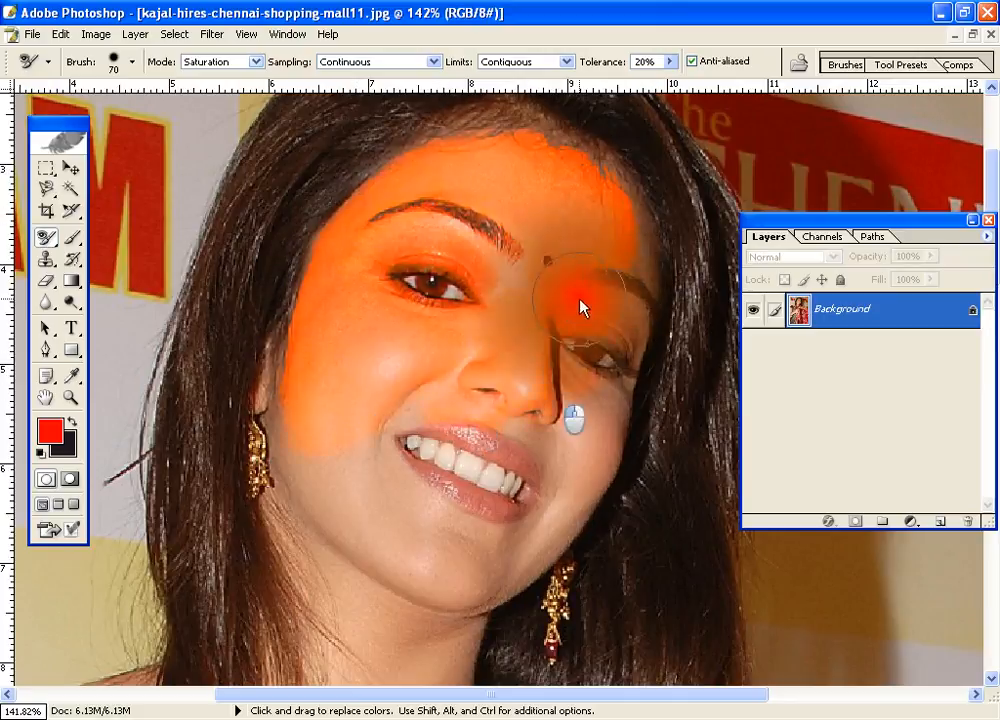
mouse_move(600, 260)
mouse_down()
mouse_move(623, 288)
mouse_move(539, 532)
mouse_move(543, 394)
mouse_move(601, 398)
mouse_move(595, 426)
mouse_move(618, 362)
mouse_move(626, 417)
mouse_move(621, 408)
mouse_move(591, 534)
mouse_move(518, 600)
mouse_move(511, 560)
mouse_move(441, 543)
mouse_move(375, 386)
mouse_move(338, 434)
mouse_move(310, 436)
mouse_move(305, 352)
mouse_move(273, 501)
mouse_move(314, 495)
mouse_move(359, 451)
mouse_move(452, 532)
mouse_move(444, 423)
mouse_move(438, 536)
mouse_move(562, 492)
mouse_up()
Continue the red Saturation brushing over the remaining chin, neck and shoulder skin
key(space)
mouse_move(461, 431)
mouse_down()
mouse_move(498, 306)
mouse_move(487, 298)
mouse_up()
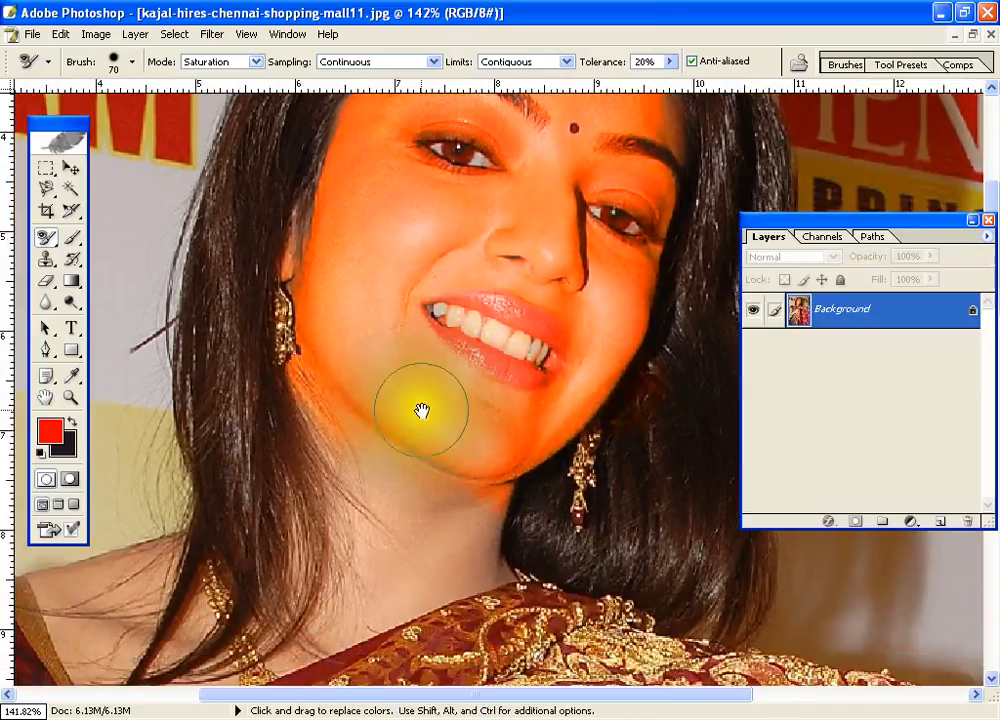
mouse_move(416, 420)
mouse_down()
mouse_move(368, 434)
mouse_move(364, 569)
mouse_move(352, 593)
mouse_move(423, 533)
mouse_move(459, 459)
mouse_move(497, 522)
mouse_move(413, 563)
mouse_move(497, 542)
mouse_move(444, 477)
mouse_move(412, 552)
mouse_move(245, 590)
mouse_move(121, 570)
mouse_move(66, 610)
mouse_up()
key(space)
drag(275, 521, 288, 414)
mouse_move(147, 508)
mouse_down()
mouse_move(187, 548)
mouse_move(328, 530)
mouse_move(140, 577)
mouse_up()
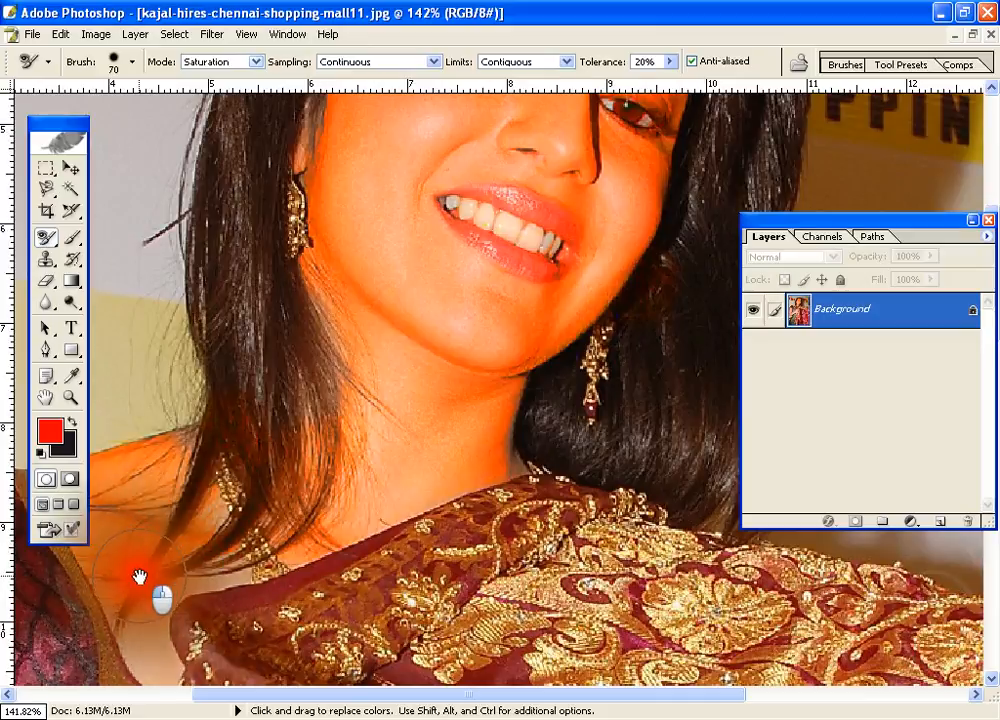
mouse_move(150, 640)
mouse_down()
mouse_move(174, 589)
mouse_move(453, 413)
mouse_move(470, 312)
mouse_move(485, 440)
mouse_up()
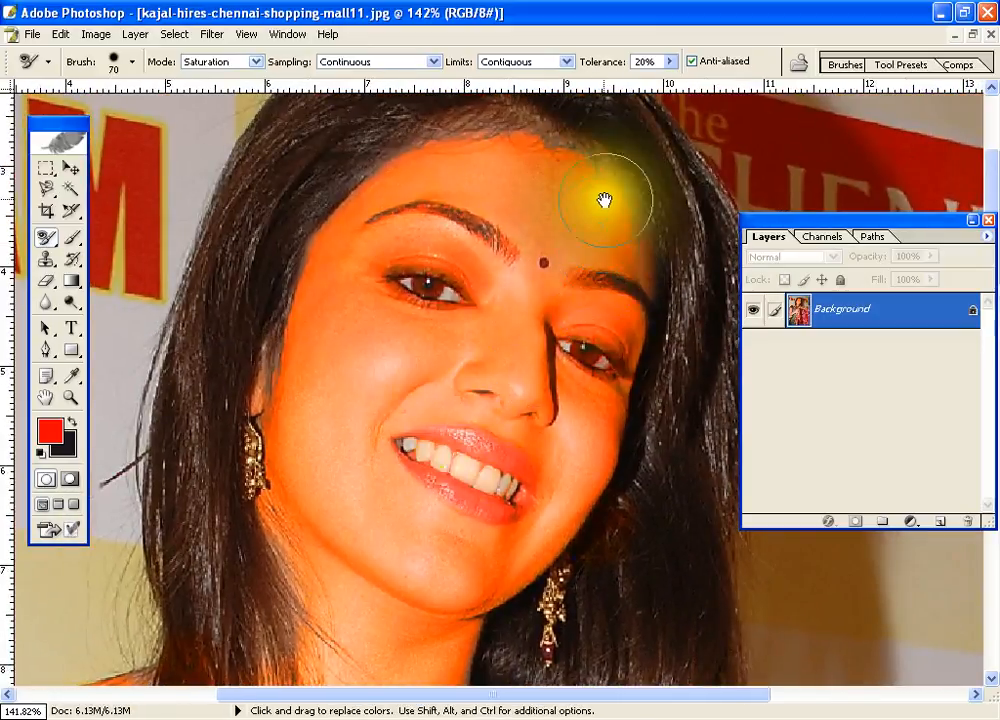
drag(542, 224, 520, 279)
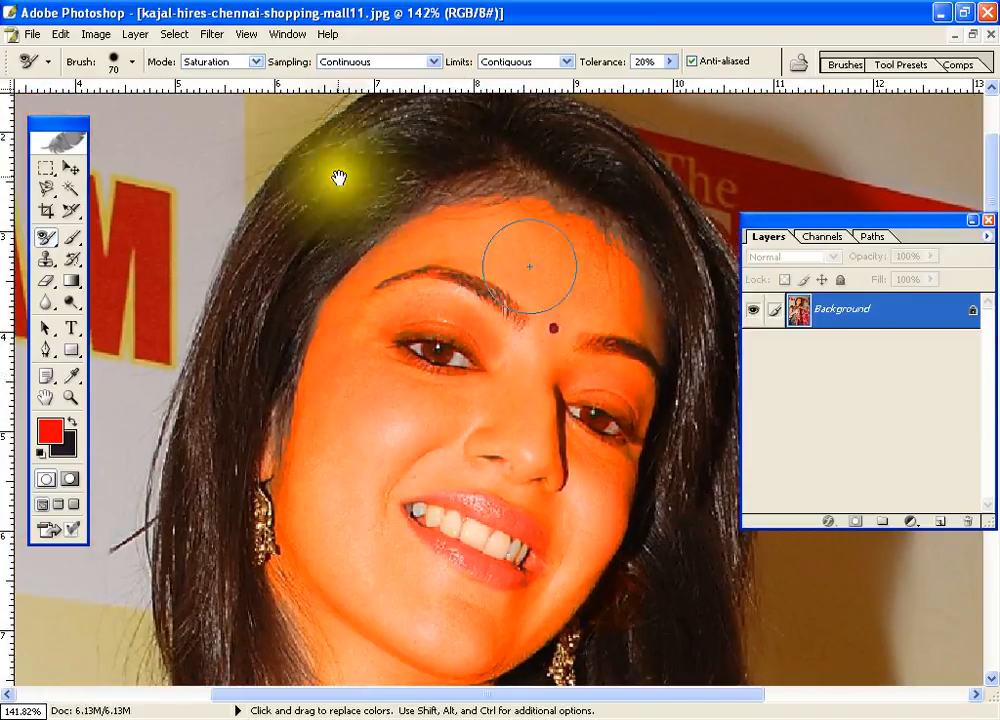
Set the Color Replacement mode to Hue, brush a test stroke on the face and undo it
click(256, 63)
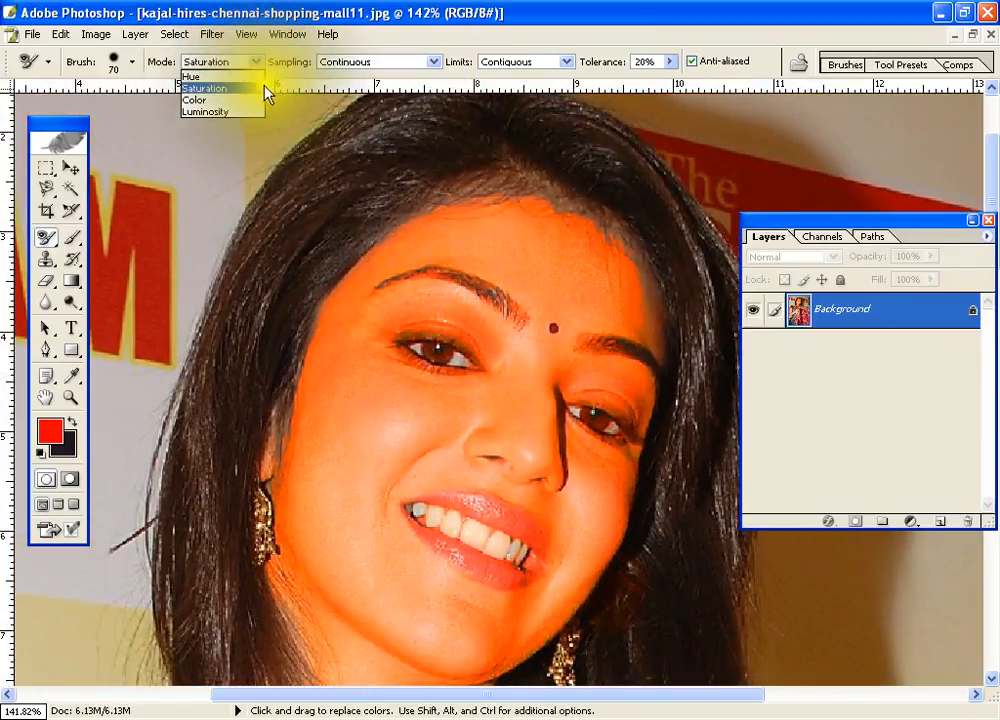
click(250, 78)
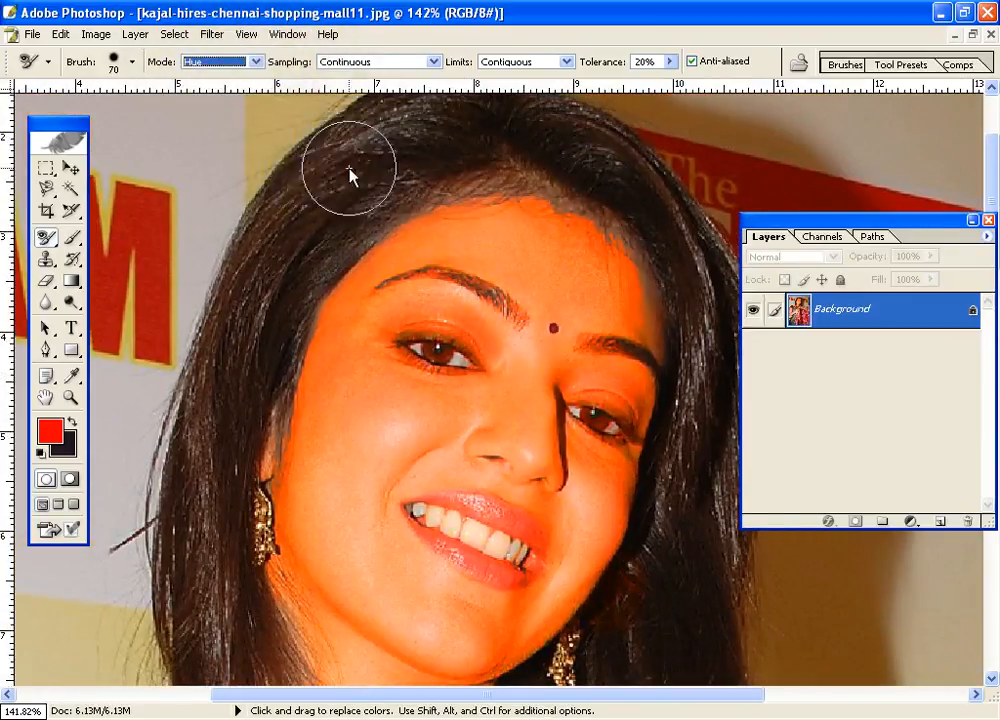
click(388, 470)
mouse_move(420, 425)
mouse_down()
mouse_move(422, 440)
mouse_move(495, 380)
mouse_up()
key(ctrl+z)
Recolour the skin of the woman's arm and raised hand with the red foreground colour in Hue mode
drag(458, 429, 506, 324)
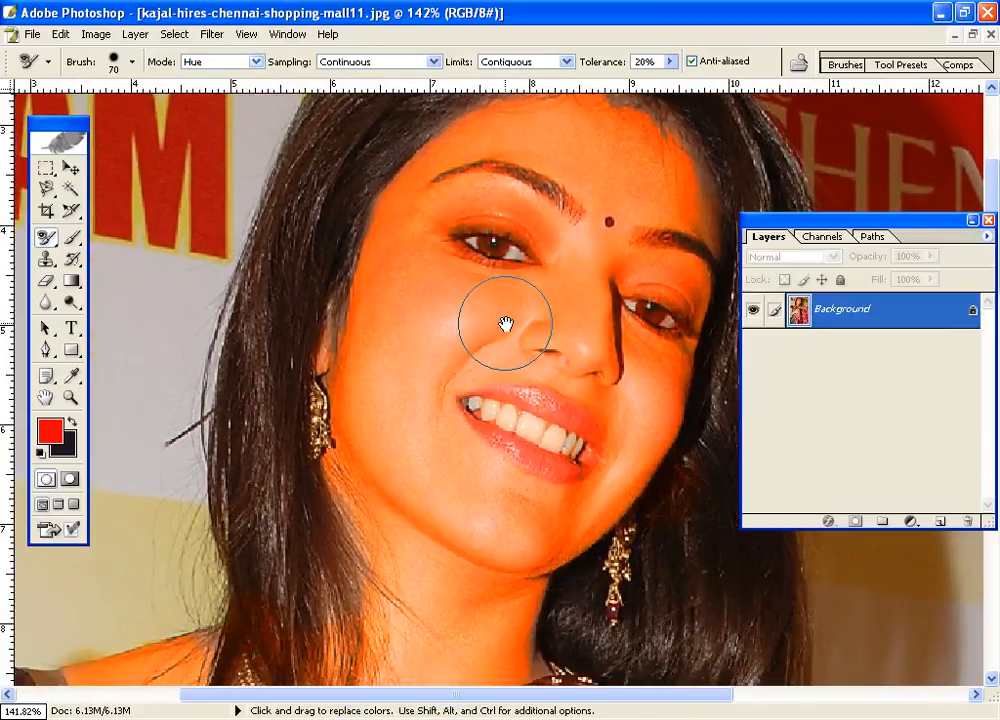
key(ctrl+minus)
drag(384, 516, 433, 428)
drag(470, 514, 475, 452)
mouse_move(156, 431)
mouse_down()
mouse_move(230, 507)
mouse_move(152, 528)
mouse_move(145, 466)
mouse_move(172, 544)
mouse_move(174, 606)
mouse_move(134, 577)
mouse_move(123, 665)
mouse_move(138, 684)
mouse_move(228, 676)
mouse_move(219, 641)
mouse_move(251, 638)
mouse_move(234, 669)
mouse_move(257, 690)
mouse_move(283, 689)
mouse_up()
mouse_move(321, 592)
mouse_down()
mouse_move(408, 536)
mouse_move(357, 594)
mouse_move(335, 594)
mouse_move(430, 553)
mouse_move(455, 582)
mouse_up()
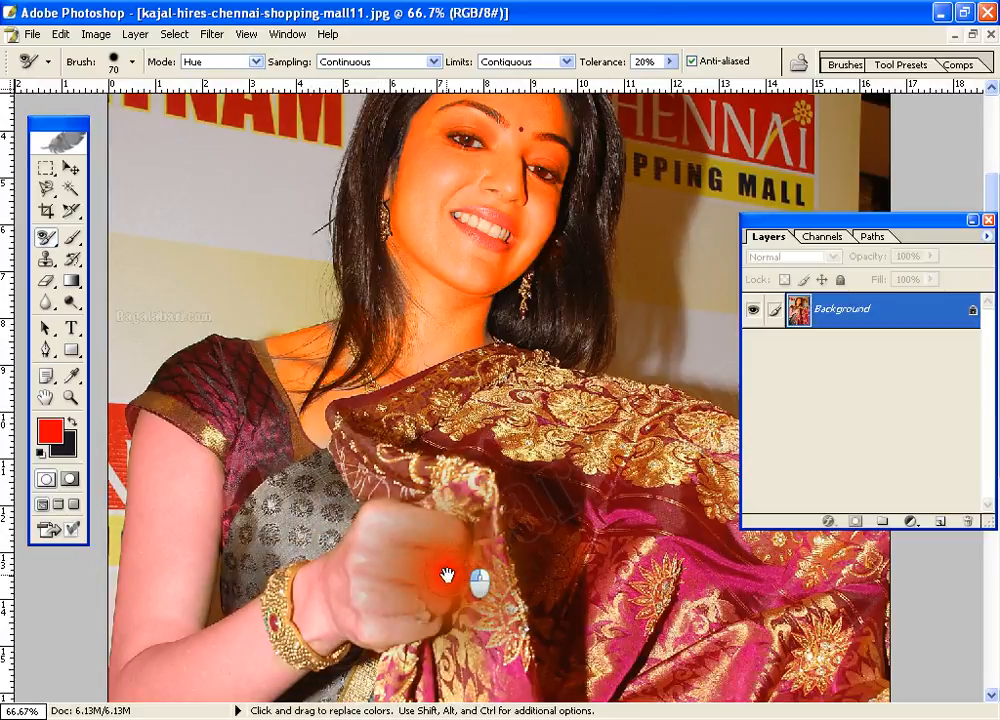
Set the foreground colour to yellow FCFF00 and brush it over the arm and hand in Hue mode
click(50, 432)
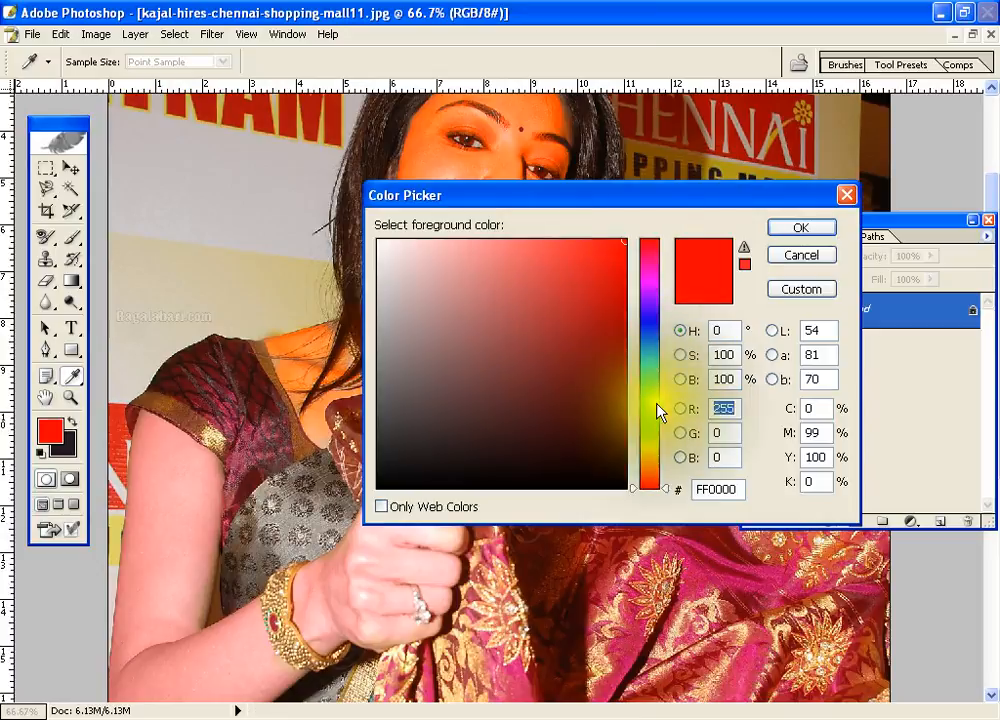
drag(658, 458, 658, 447)
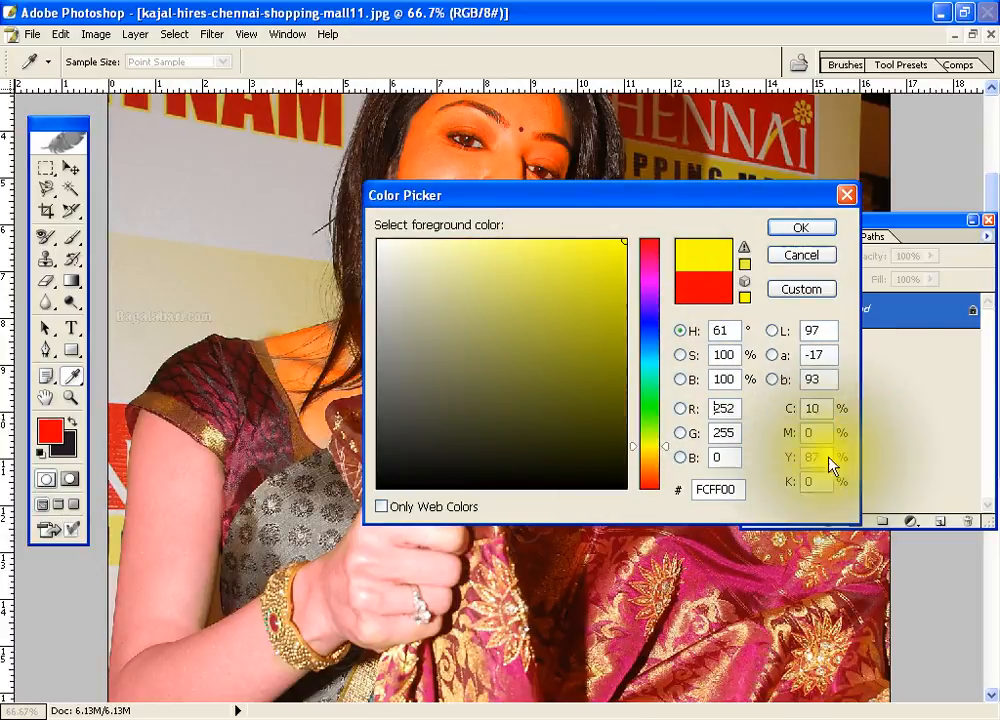
click(800, 227)
mouse_move(190, 562)
mouse_down()
mouse_move(153, 416)
mouse_move(158, 444)
mouse_move(198, 471)
mouse_move(169, 452)
mouse_move(156, 477)
mouse_move(161, 534)
mouse_move(149, 579)
mouse_move(138, 532)
mouse_move(142, 520)
mouse_move(169, 613)
mouse_move(208, 493)
mouse_move(172, 647)
mouse_move(149, 633)
mouse_move(129, 665)
mouse_move(266, 665)
mouse_move(134, 695)
mouse_move(216, 631)
mouse_move(258, 639)
mouse_move(230, 693)
mouse_move(287, 710)
mouse_move(220, 658)
mouse_move(189, 588)
mouse_move(192, 616)
mouse_move(218, 510)
mouse_move(214, 455)
mouse_move(323, 568)
mouse_move(314, 625)
mouse_move(316, 597)
mouse_move(360, 550)
mouse_move(360, 612)
mouse_move(424, 550)
mouse_move(450, 547)
mouse_move(410, 618)
mouse_move(333, 633)
mouse_move(281, 680)
mouse_up()
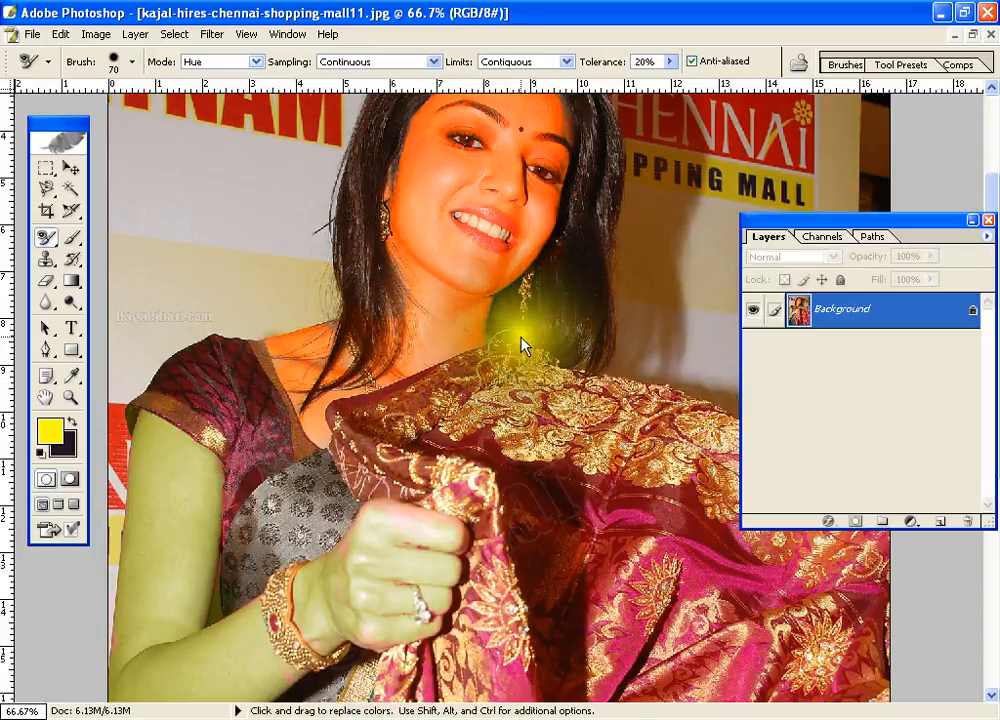
Set the Color Replacement mode to Luminosity and swap the foreground and background colours
key(space)
drag(495, 221, 492, 351)
click(258, 63)
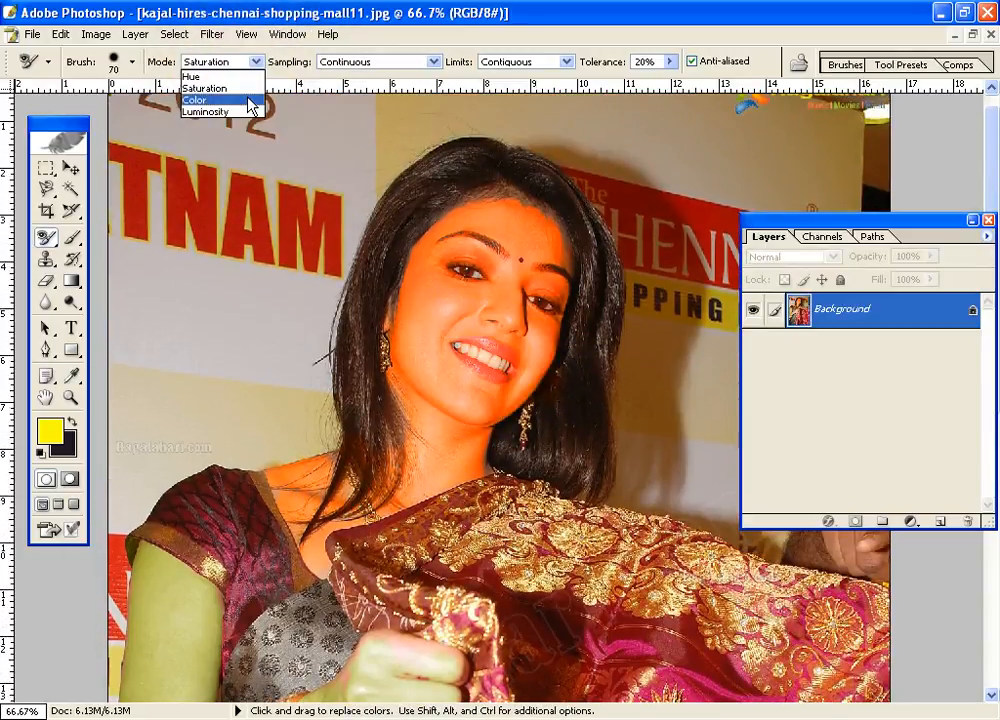
click(250, 99)
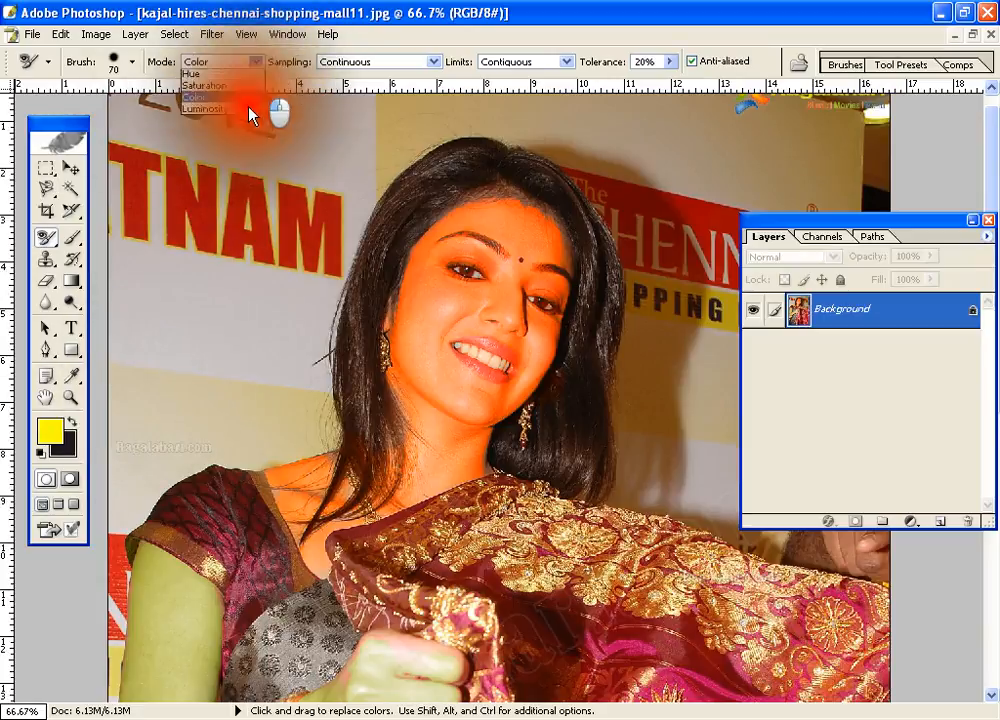
click(249, 107)
click(71, 422)
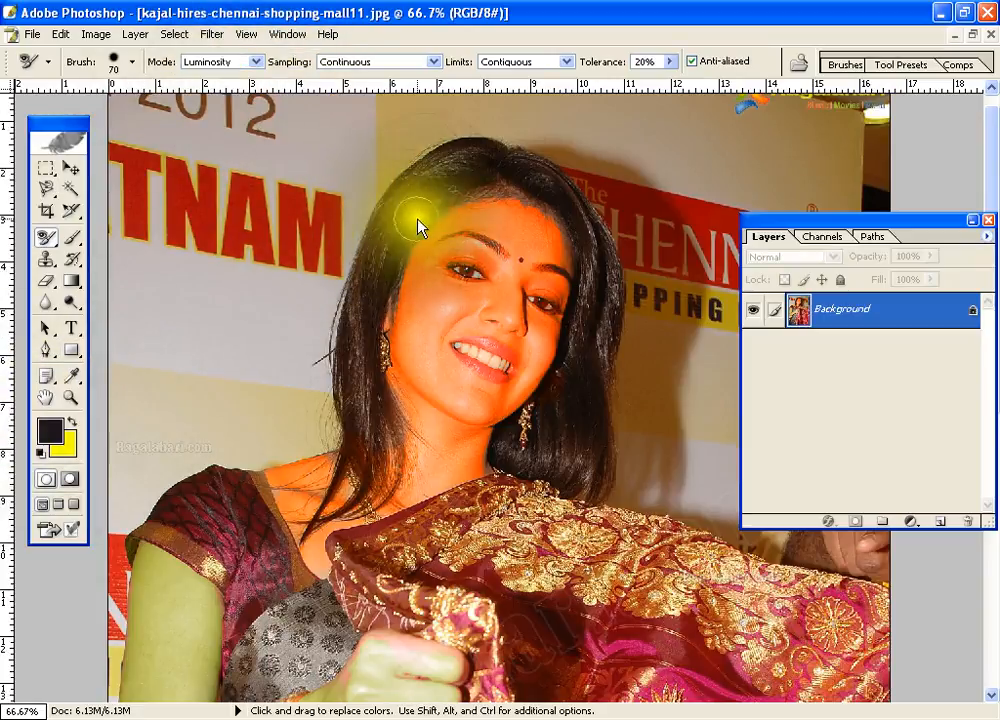
Try brushing the forehead with the black foreground colour in Luminosity mode, and undo the stroke
key(ctrl+plus)
key(ctrl+plus)
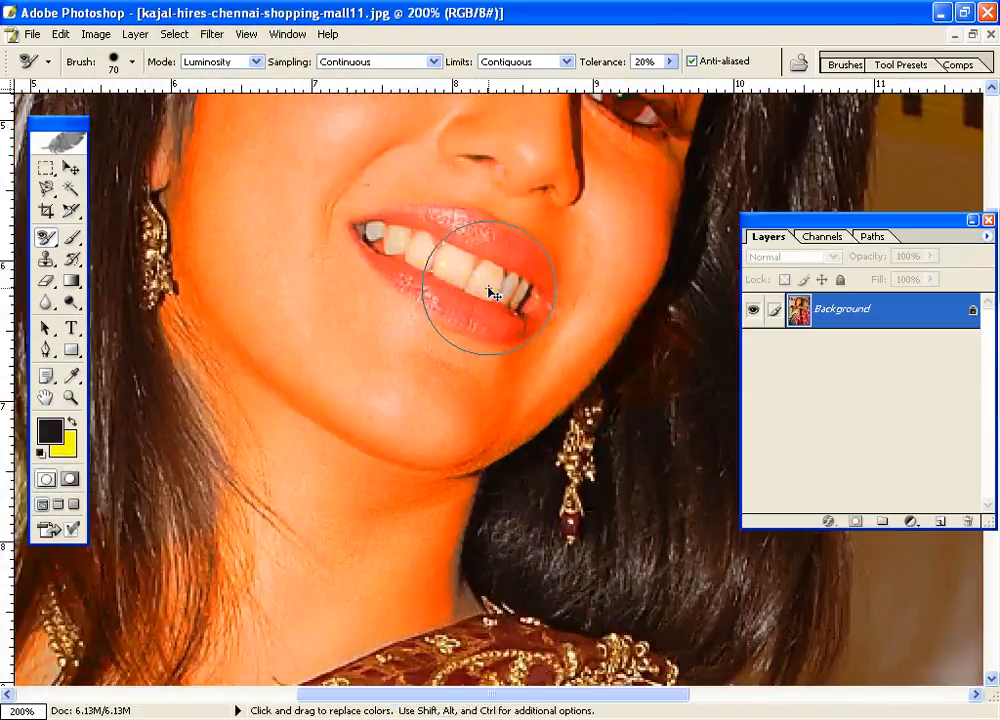
key(space)
drag(458, 263, 482, 449)
drag(562, 279, 540, 264)
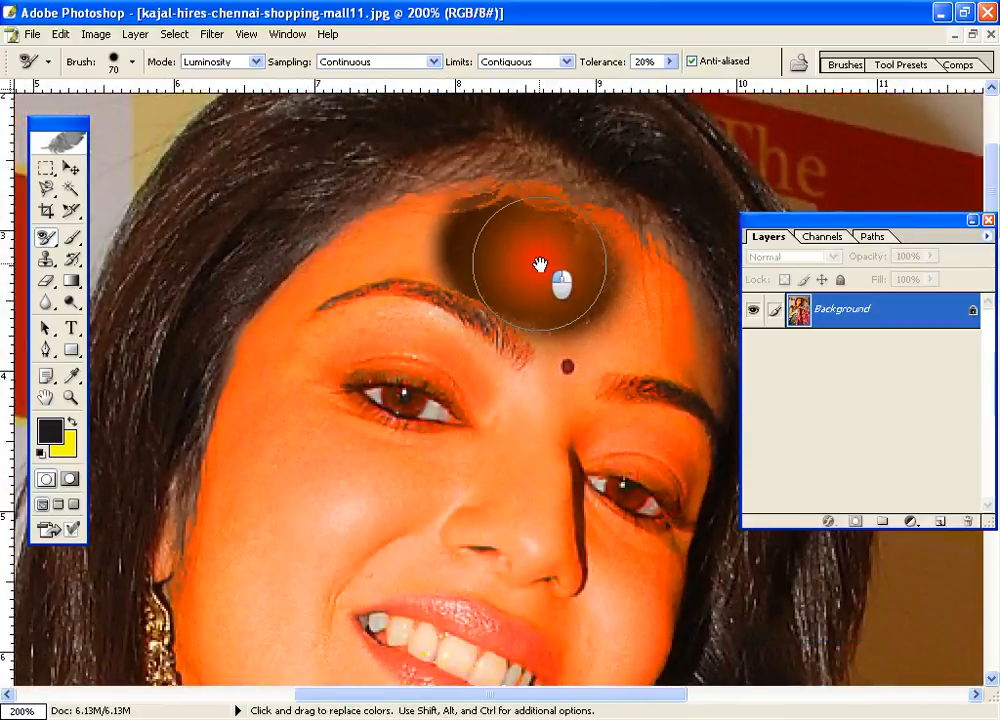
key(ctrl+z)
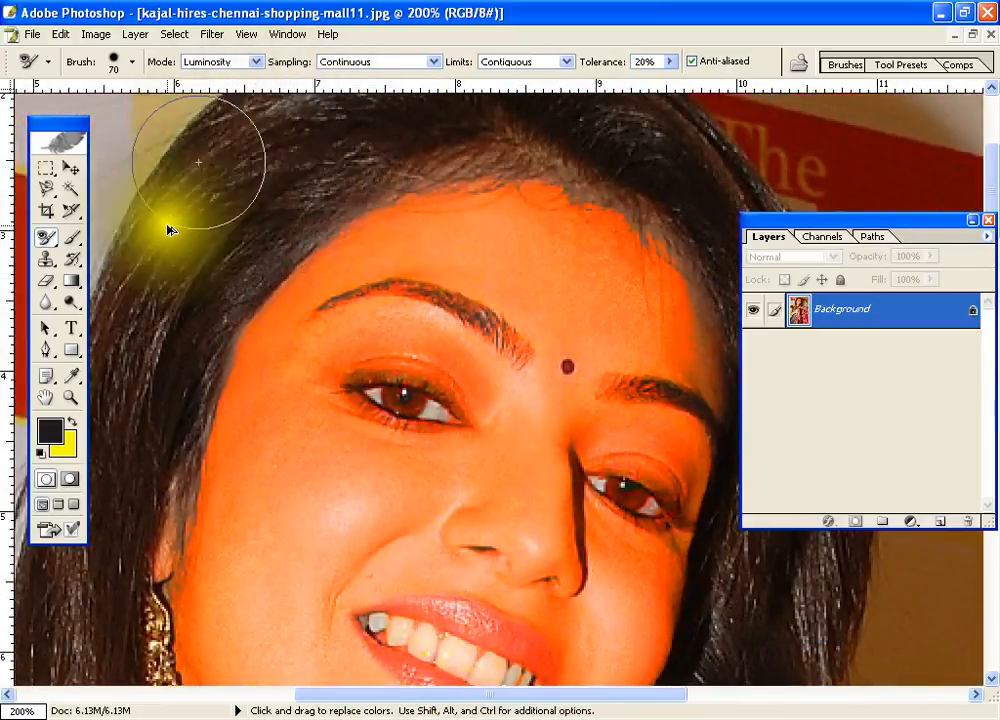
Set the mode to Saturation and brush the black foreground colour over the forehead and upper face
click(250, 62)
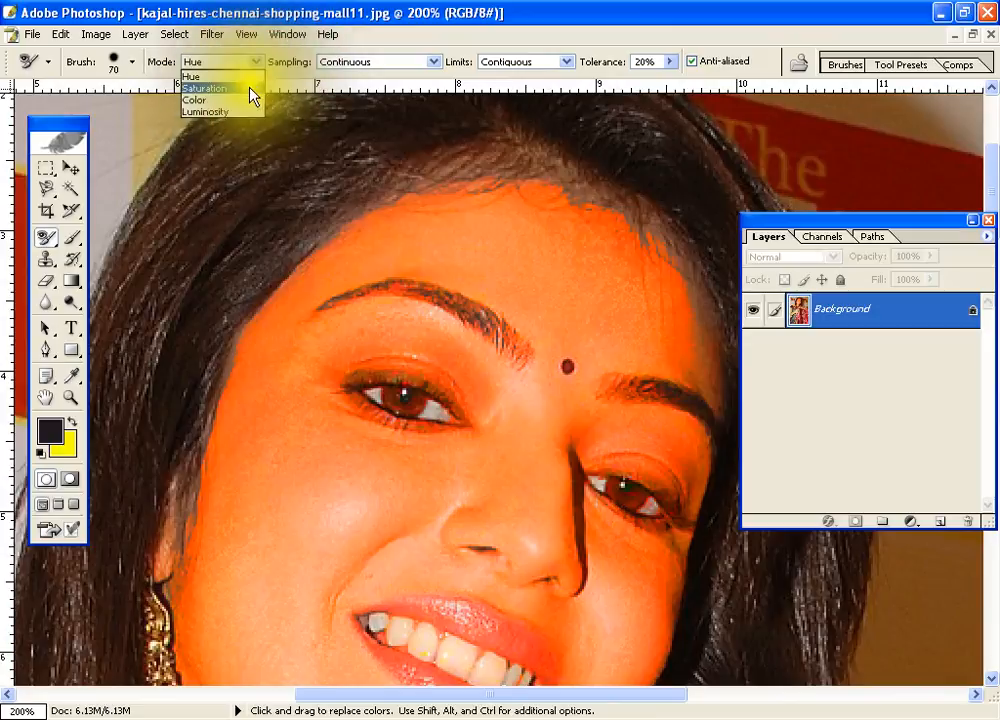
click(248, 90)
click(618, 300)
mouse_move(618, 300)
mouse_down()
mouse_move(552, 280)
mouse_move(493, 228)
mouse_move(549, 250)
mouse_move(580, 237)
mouse_move(685, 335)
mouse_move(601, 288)
mouse_move(562, 292)
mouse_move(288, 411)
mouse_move(379, 326)
mouse_move(371, 388)
mouse_move(386, 442)
mouse_move(526, 399)
mouse_move(503, 519)
mouse_move(556, 370)
mouse_move(588, 378)
mouse_move(625, 351)
mouse_move(623, 492)
mouse_up()
key(ctrl+minus)
key(ctrl+minus)
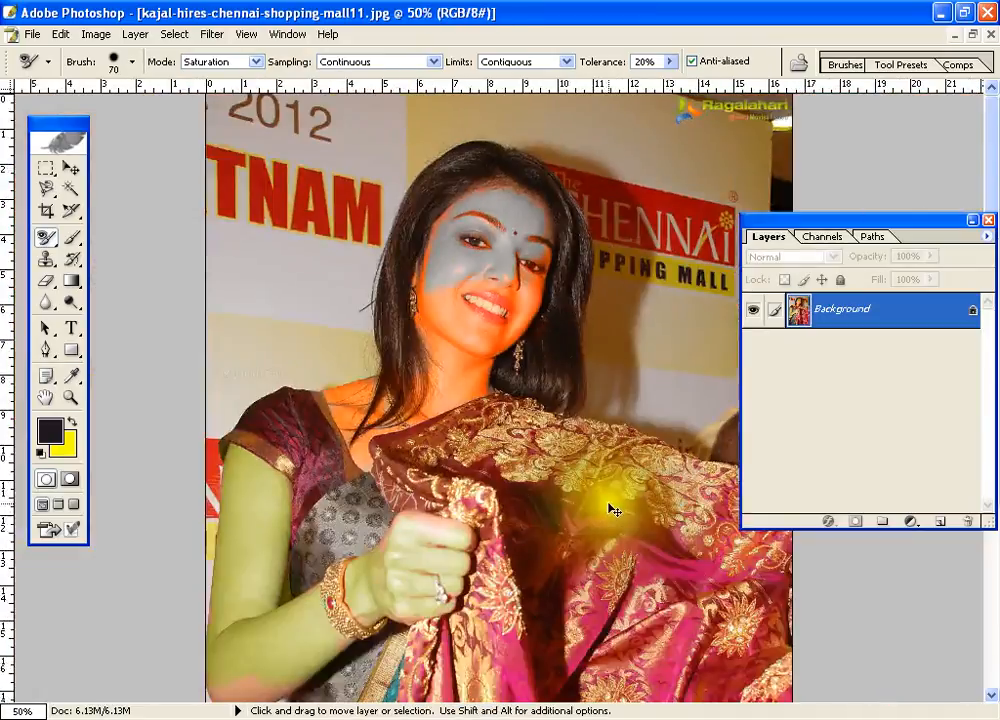
Close the edited photo without saving and reopen kajal-hires-chennai-shopping-mall11 in a maximised window
key(ctrl+w)
key(n)
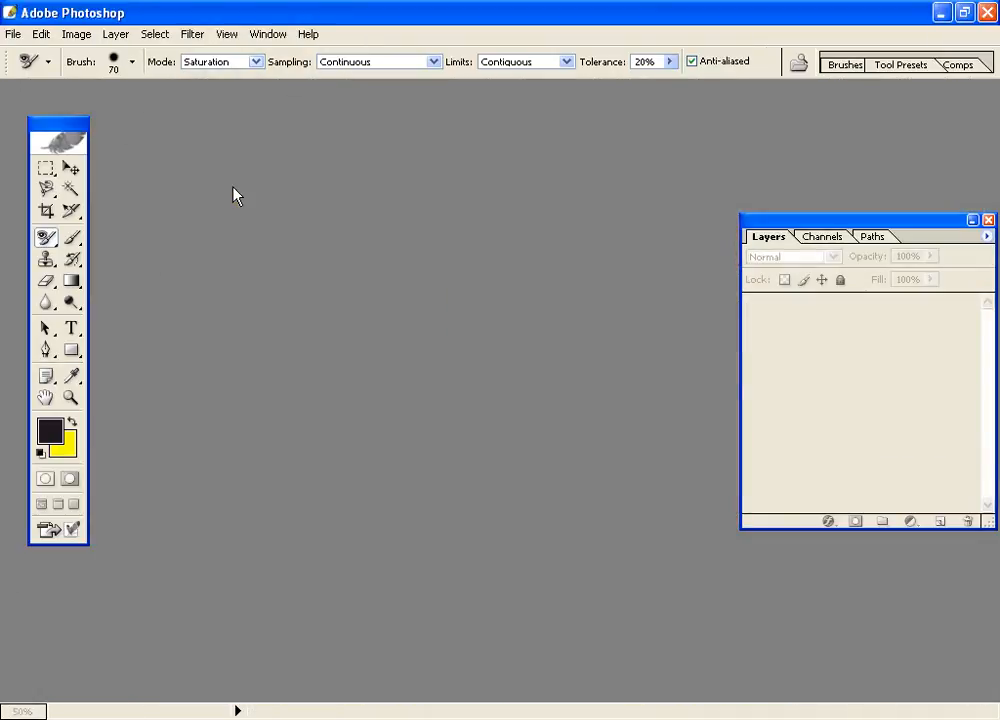
double_click(245, 232)
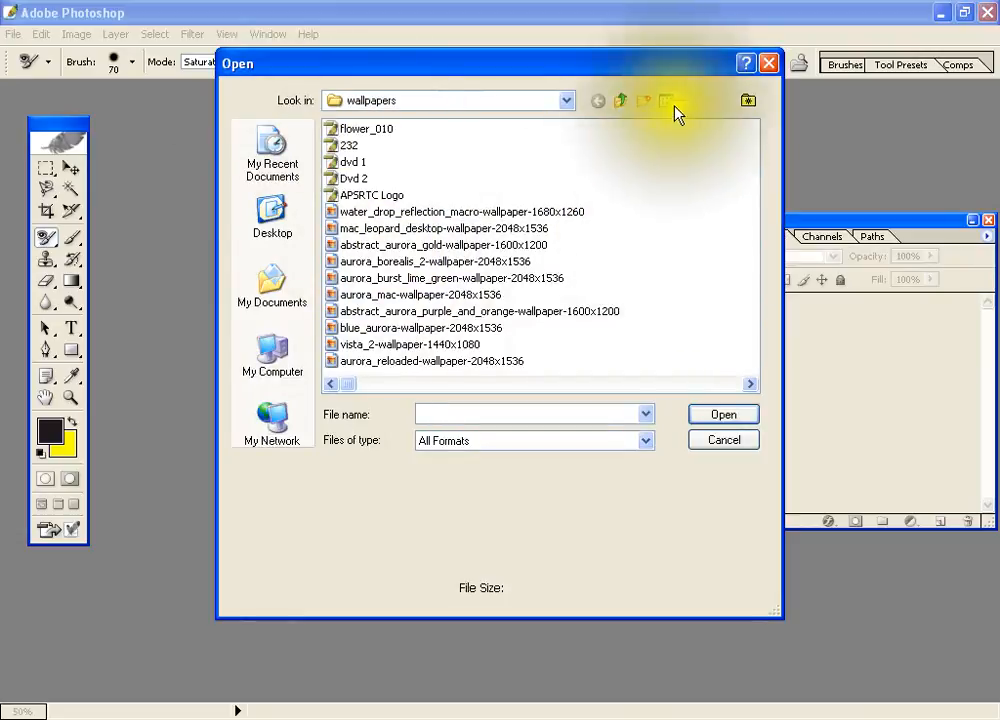
click(668, 101)
click(684, 128)
scroll(672, 246, down, 15)
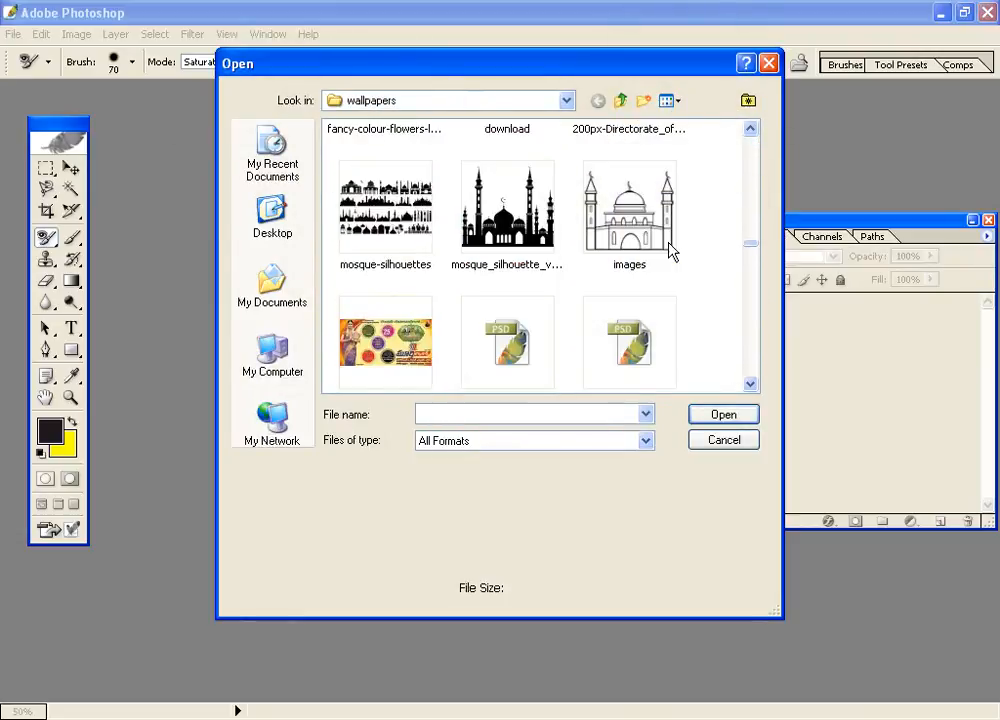
scroll(668, 252, down, 10)
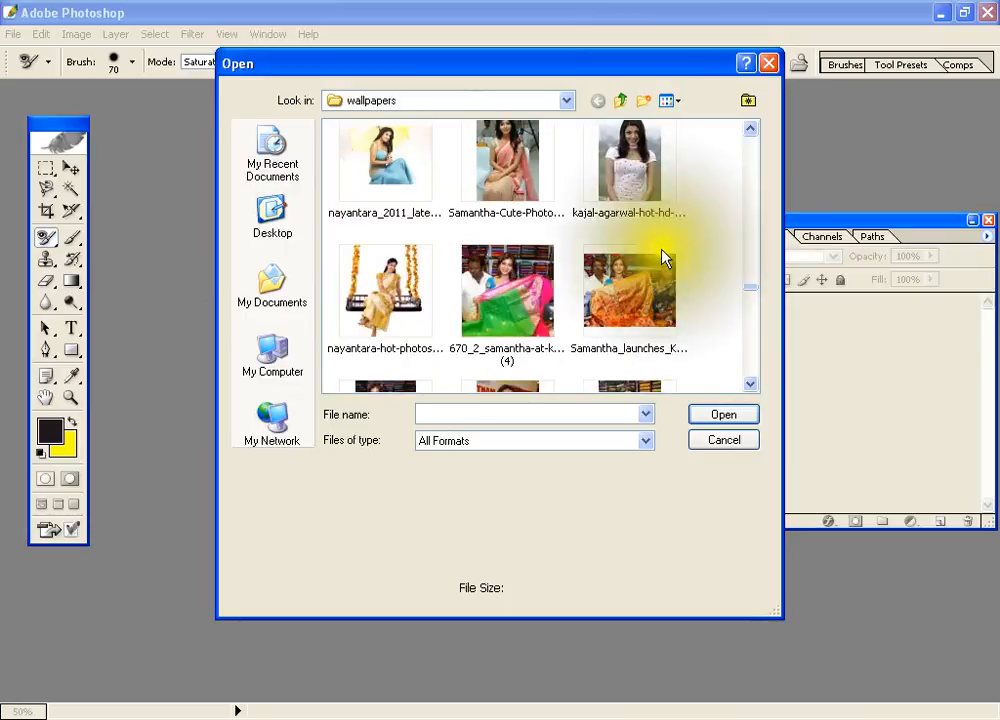
click(511, 228)
click(714, 414)
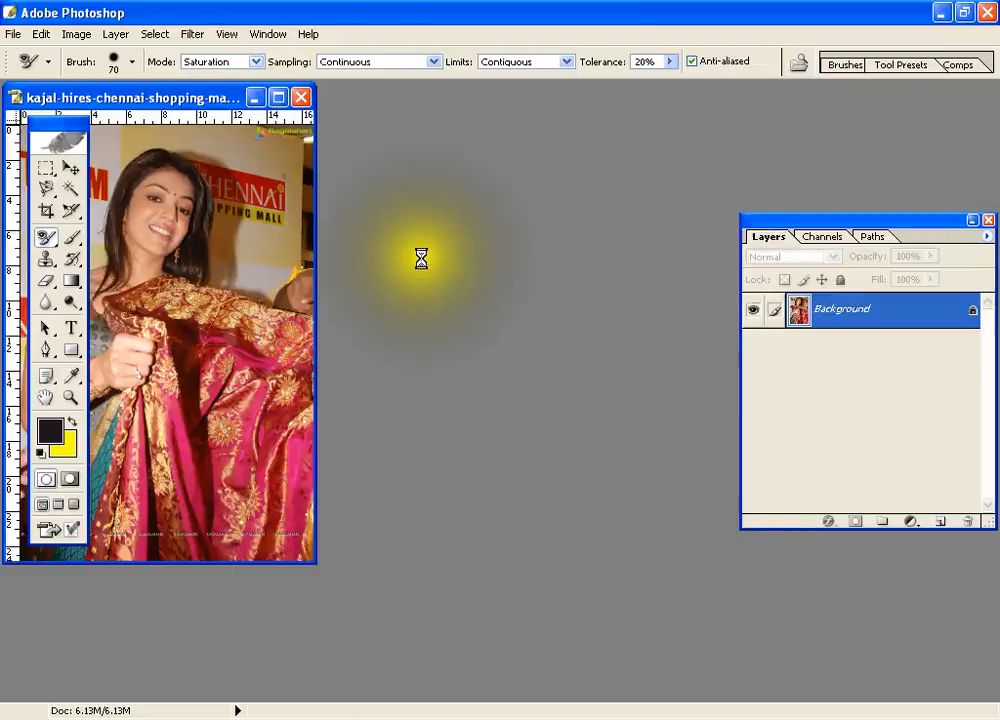
click(277, 99)
Brush the black foreground colour in Saturation mode over the whole face, including the cheeks and lips
drag(430, 222, 672, 492)
drag(373, 232, 700, 468)
drag(503, 255, 554, 400)
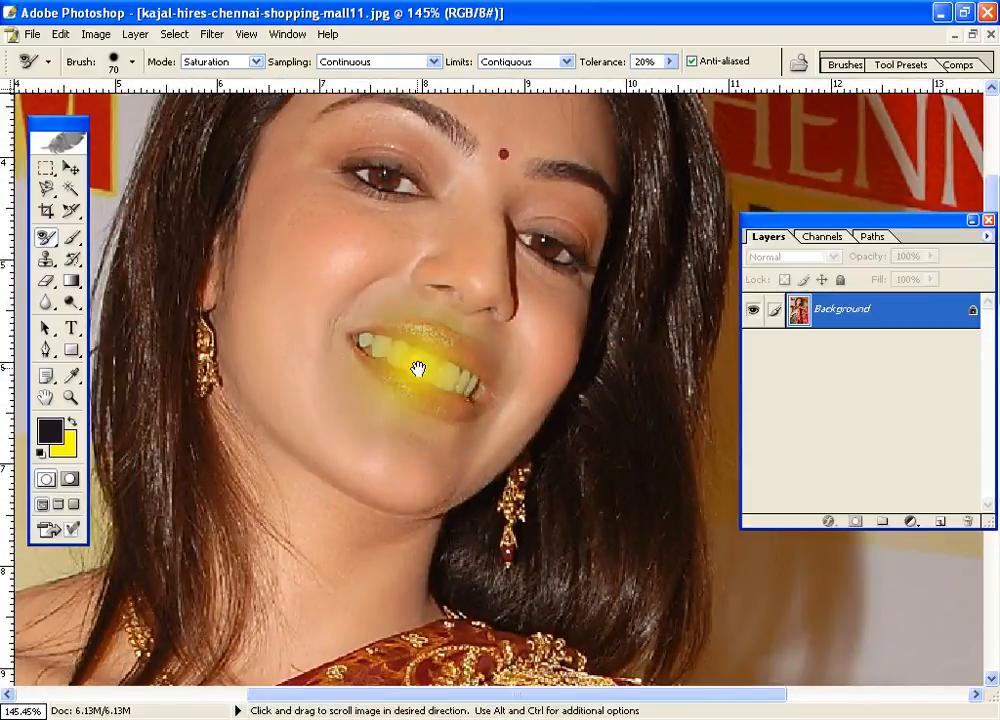
drag(364, 149, 423, 382)
mouse_move(581, 336)
mouse_down()
mouse_move(504, 290)
mouse_move(522, 286)
mouse_move(393, 320)
mouse_move(335, 520)
mouse_move(440, 484)
mouse_move(427, 479)
mouse_move(328, 585)
mouse_move(471, 353)
mouse_move(571, 458)
mouse_move(590, 435)
mouse_move(592, 518)
mouse_move(560, 510)
mouse_move(531, 238)
mouse_up()
Brush away the colour on the neck and the bare shoulder skin with the Color Replacement tool
key(space)
mouse_move(505, 316)
mouse_down()
mouse_move(456, 229)
mouse_move(384, 320)
mouse_move(325, 327)
mouse_move(532, 234)
mouse_move(570, 282)
mouse_move(571, 338)
mouse_move(551, 354)
mouse_move(574, 285)
mouse_move(611, 319)
mouse_move(578, 359)
mouse_move(391, 470)
mouse_move(328, 305)
mouse_move(302, 326)
mouse_move(362, 502)
mouse_move(345, 515)
mouse_move(416, 530)
mouse_move(423, 550)
mouse_move(388, 549)
mouse_move(421, 476)
mouse_up()
drag(311, 446, 525, 297)
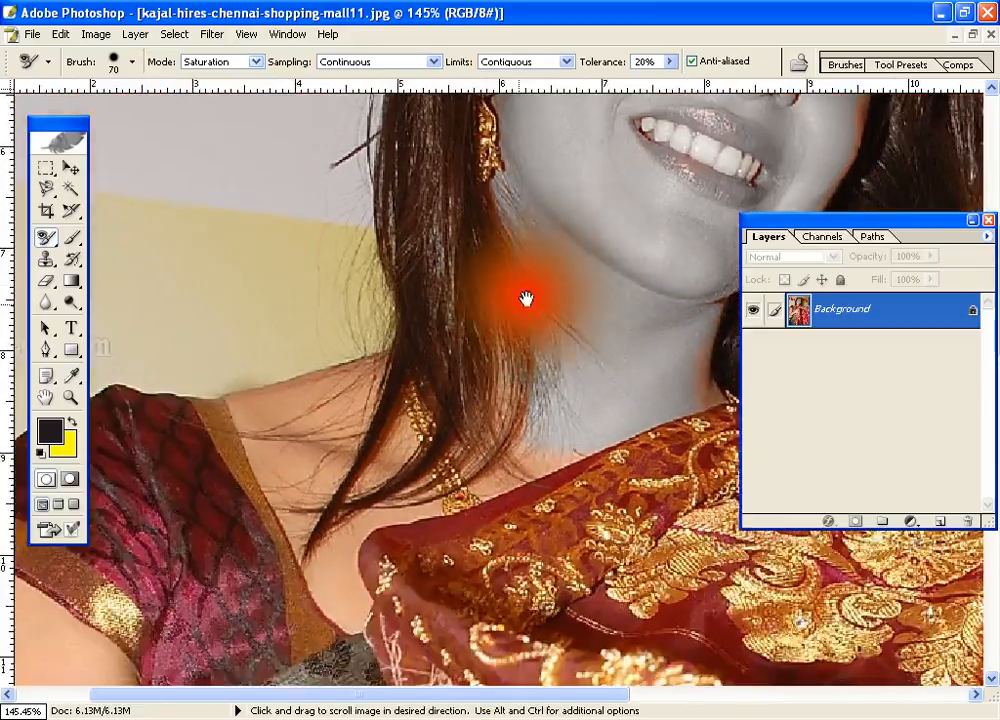
mouse_move(469, 429)
mouse_down()
mouse_move(279, 431)
mouse_move(322, 575)
mouse_move(442, 453)
mouse_move(355, 467)
mouse_up()
drag(672, 415, 531, 458)
Touch up the remaining coloured skin along the forehead hairline, eye and cheek with the Color Replacement tool
drag(645, 233, 567, 390)
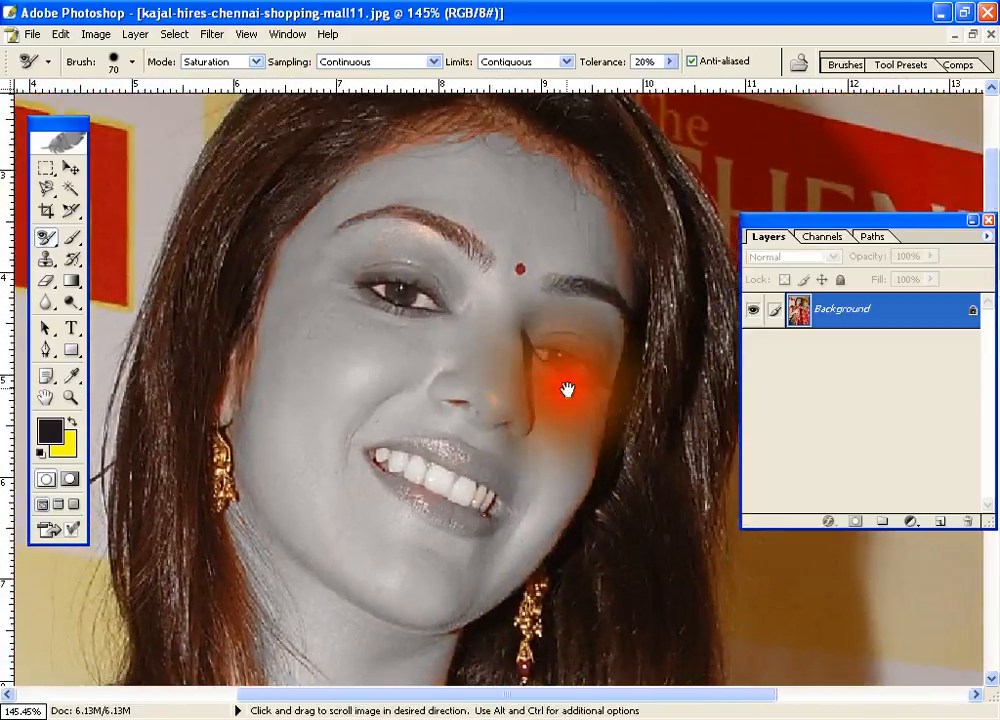
mouse_move(598, 237)
mouse_down()
mouse_move(595, 193)
mouse_move(531, 141)
mouse_move(412, 148)
mouse_move(625, 276)
mouse_move(585, 516)
mouse_move(547, 575)
mouse_move(518, 555)
mouse_up()
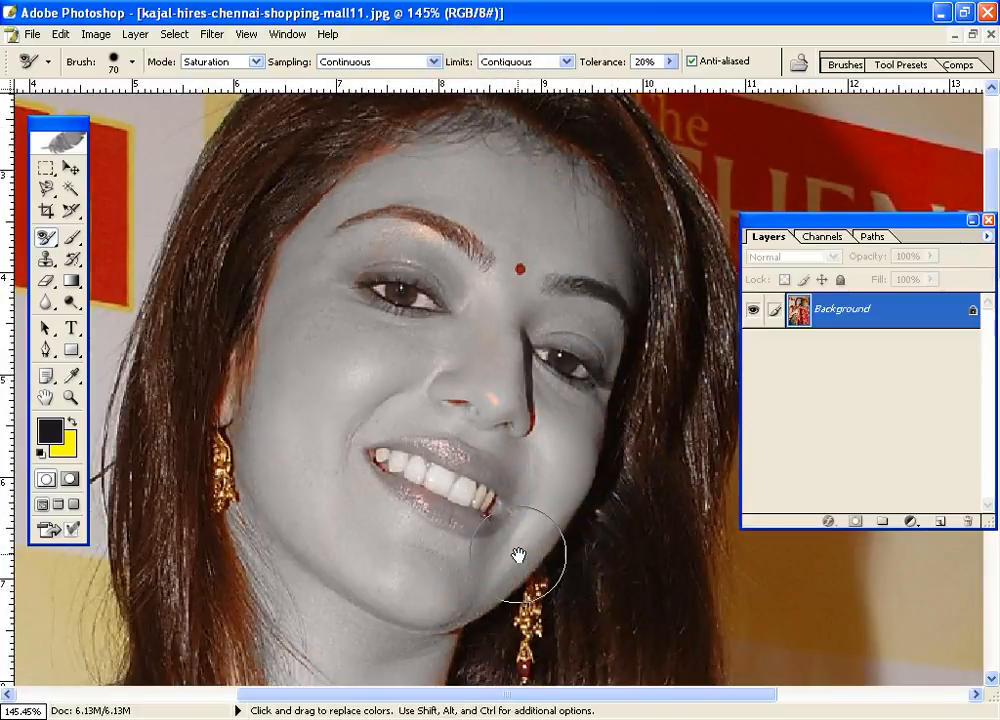
drag(436, 537, 484, 286)
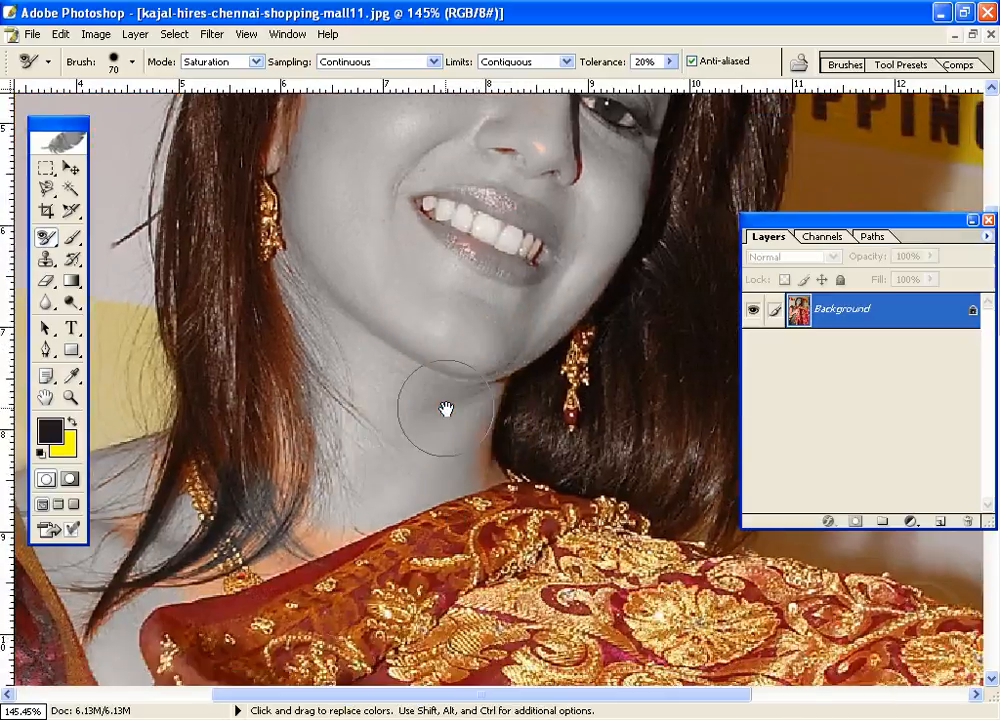
key(ctrl+minus)
key(ctrl+minus)
key(ctrl+minus)
key(ctrl+minus)
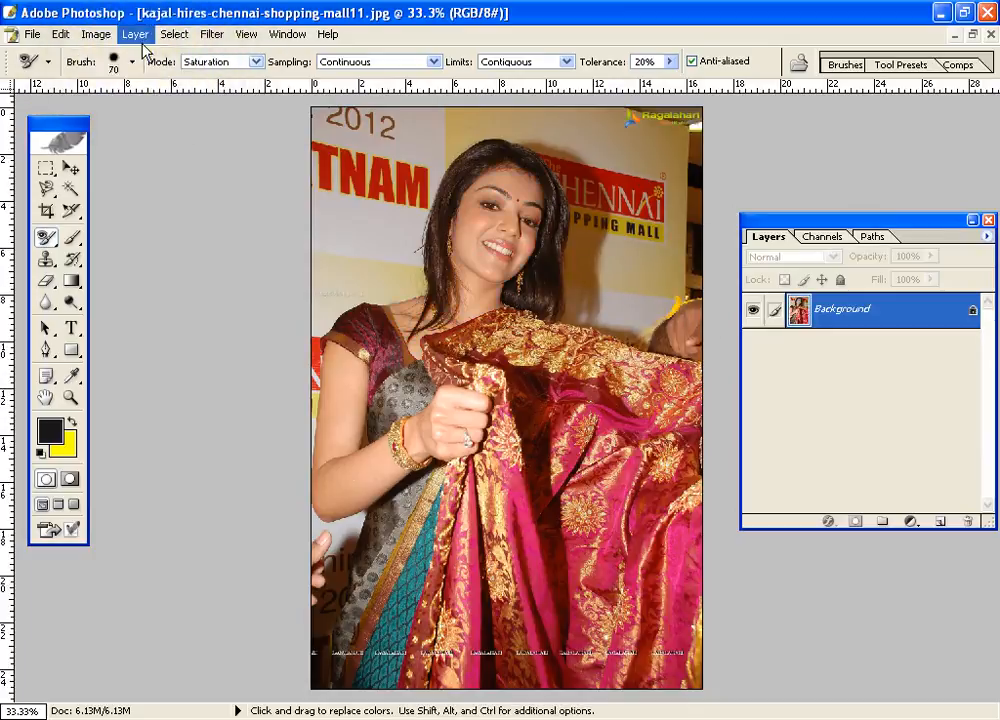
Turn the whole photo black and white with Hue/Saturation by lowering the master Saturation to its minimum
key(ctrl+u)
click(788, 296)
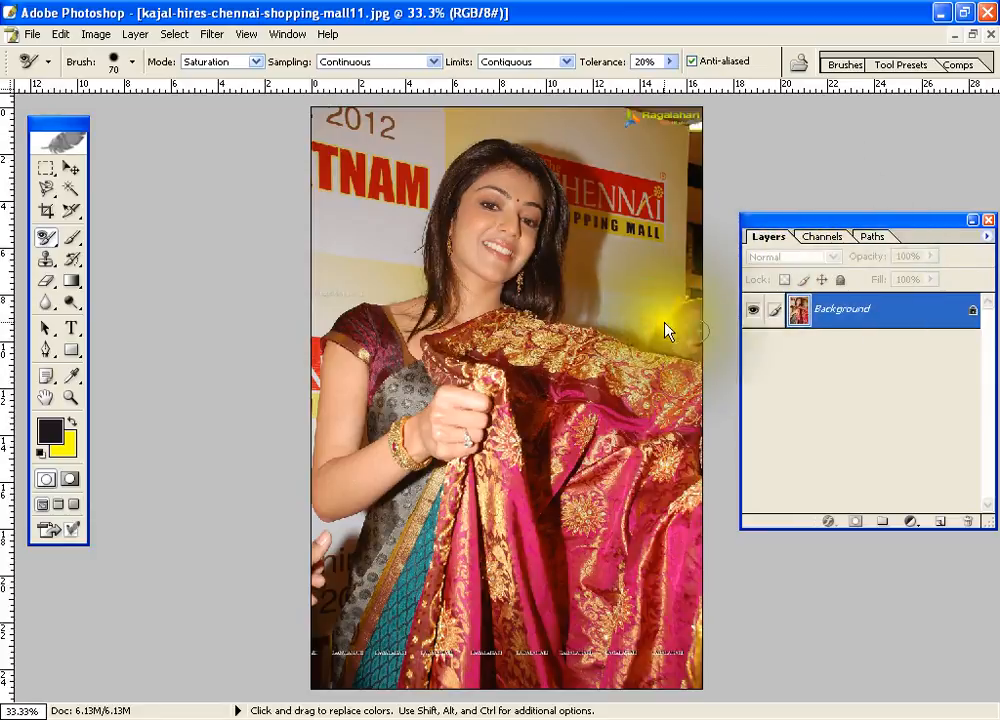
key(ctrl+u)
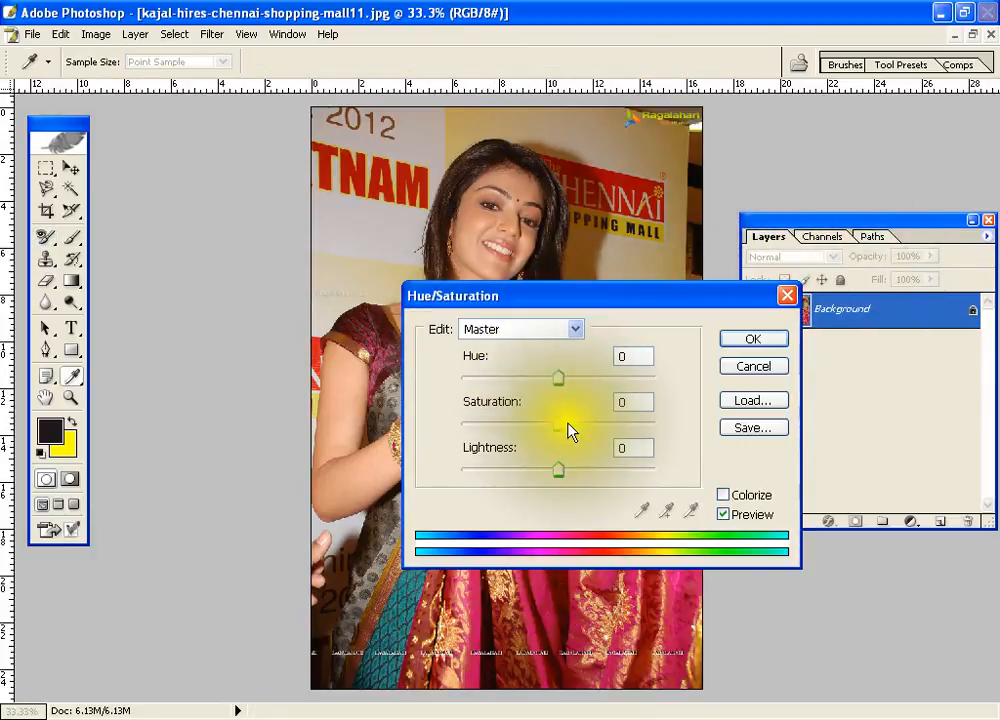
drag(558, 424, 461, 424)
click(753, 339)
key(shift+j)
key(shift+j)
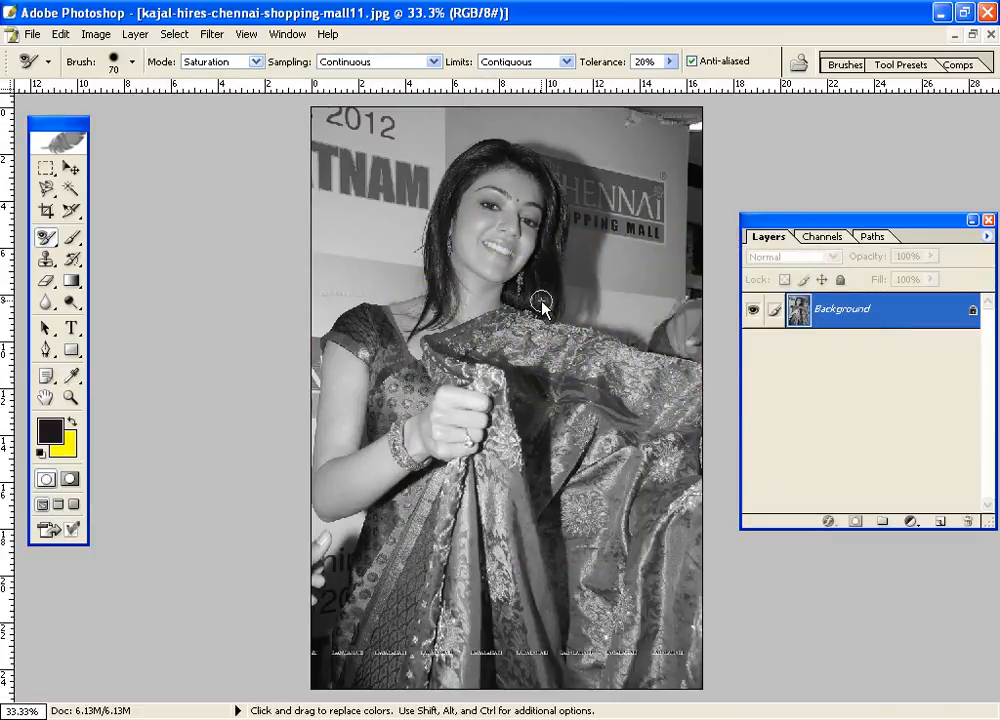
click(50, 240)
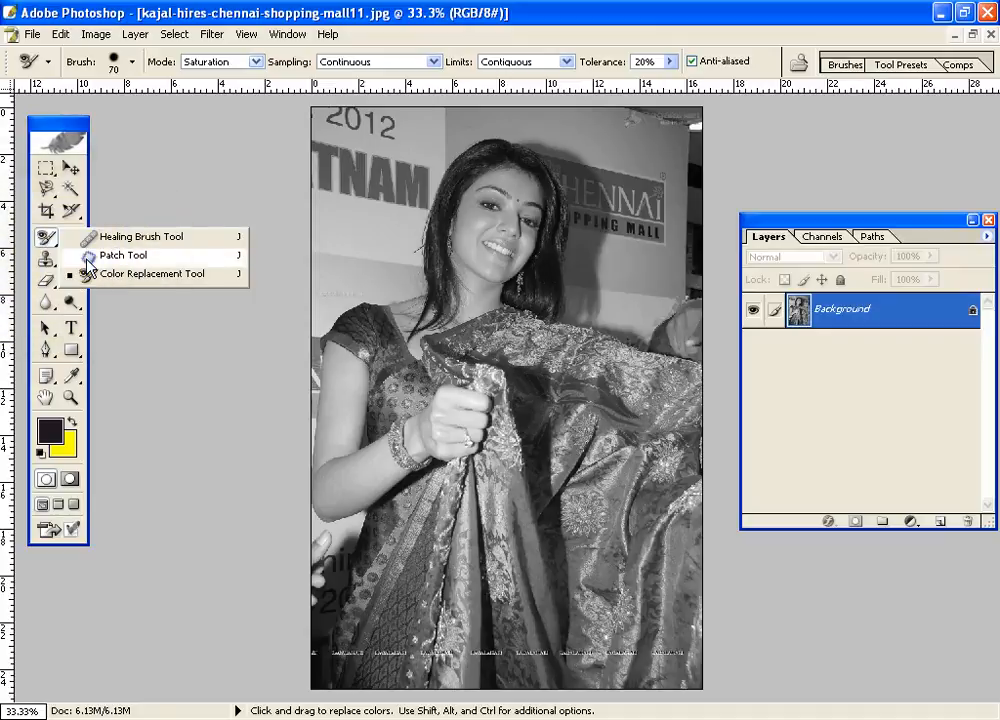
click(85, 140)
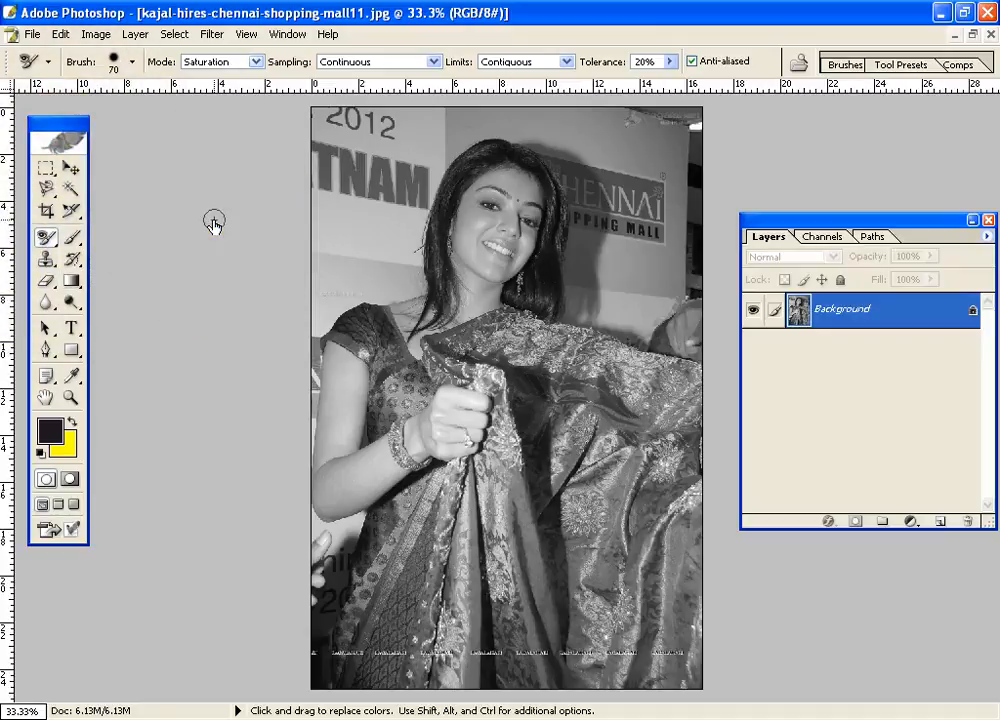